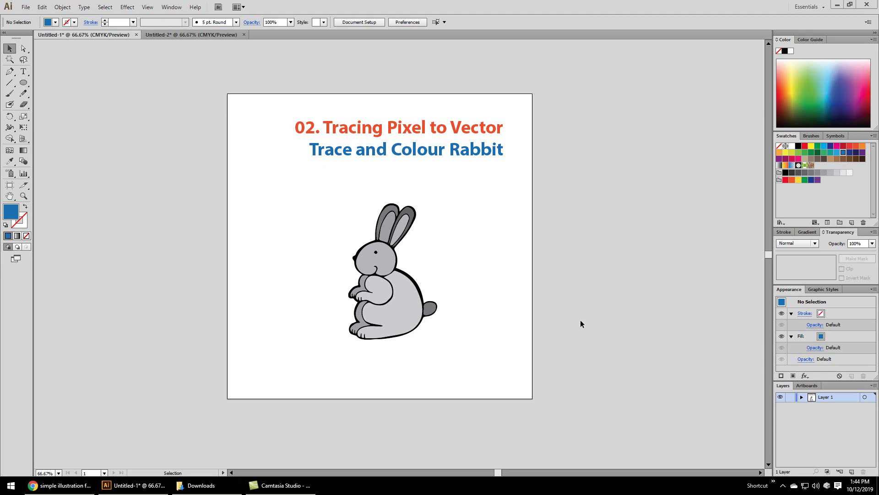
Switch to Untitled-2 and zoom and pan to bring the tip text into view.
left_click(165, 34)
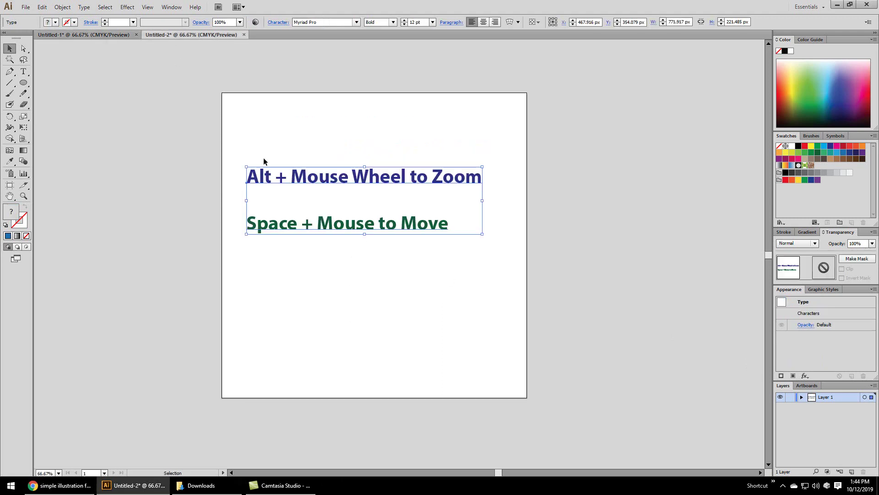
left_click(303, 284)
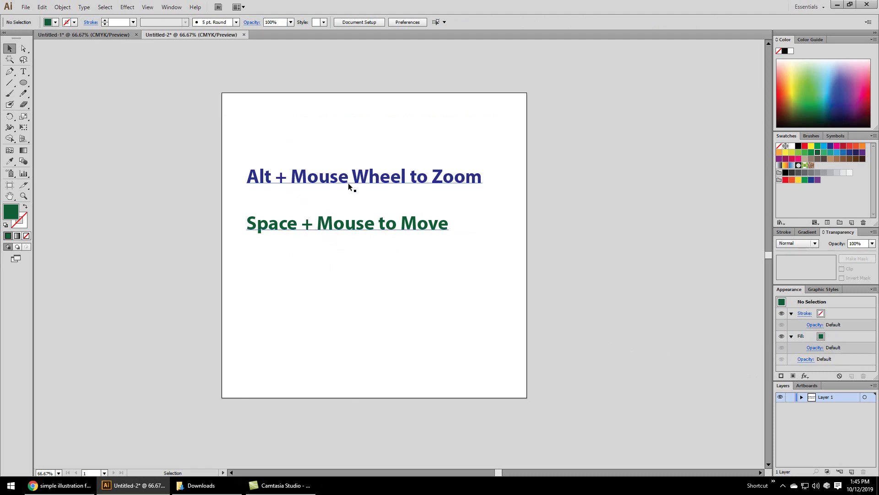
scroll(345, 182, "up", 6)
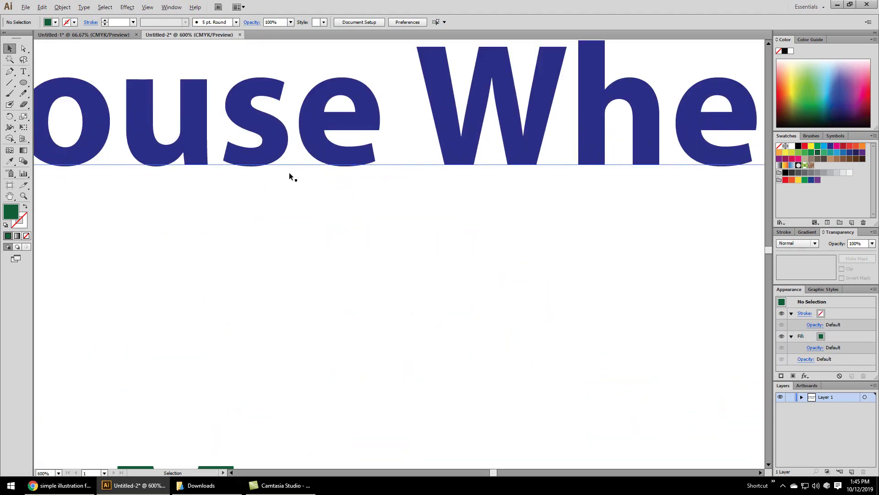
scroll(290, 172, "down", 3)
scroll(142, 162, "down", 1)
scroll(139, 160, "up", 1)
scroll(115, 161, "down", 2)
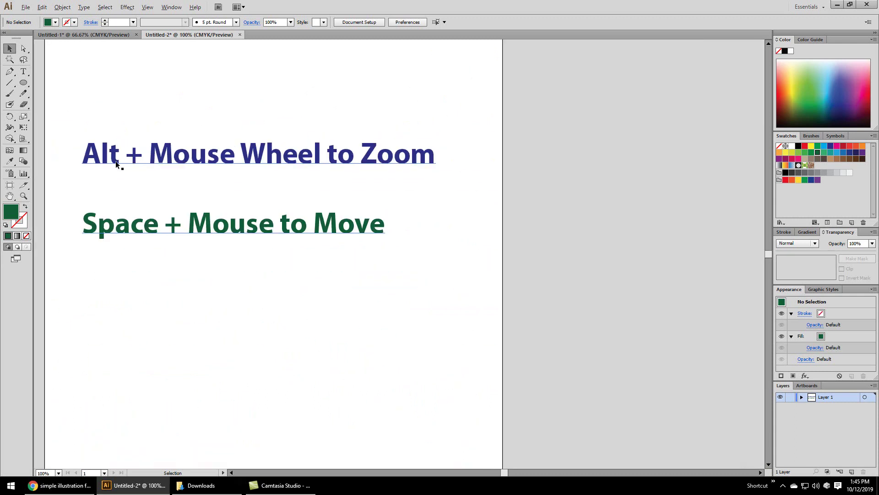
key("space")
left_click_drag(170, 228, 237, 255)
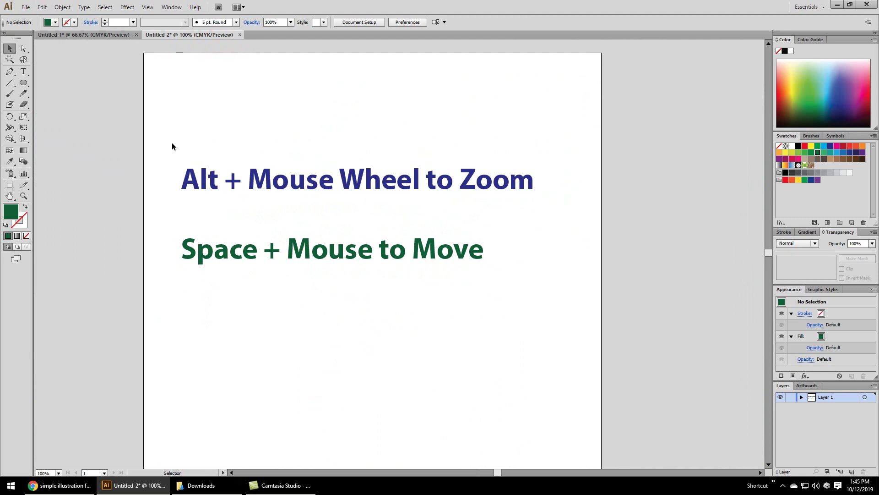
Shrink the two-line tip text to about a third and place it beside the rabbit artboard.
left_click(322, 185)
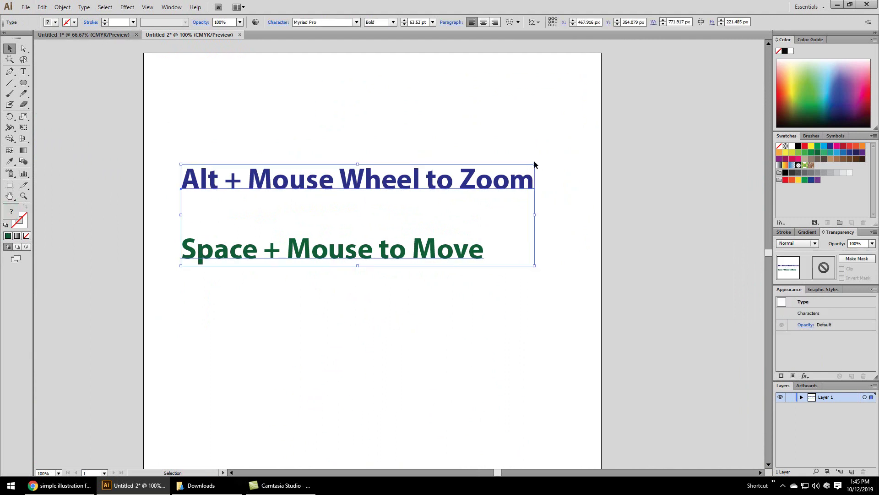
left_click_drag(534, 164, 136, 148)
left_click(138, 218)
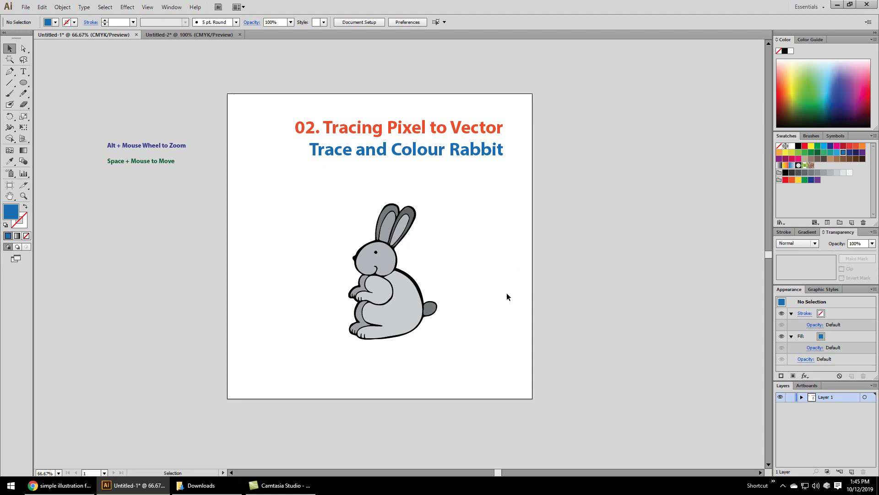
Bring up the Forest Animal Rabbit doodle preview in Chrome, cancelling the Save image as dialog.
left_click(57, 486)
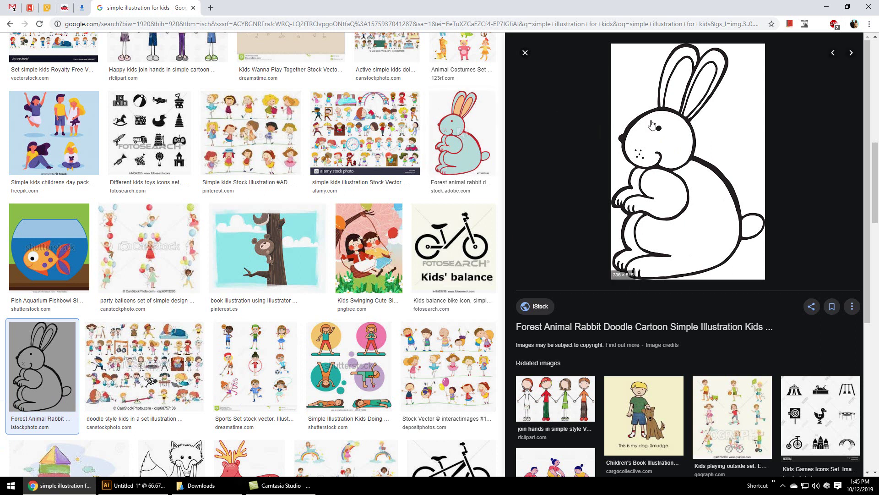
right_click(649, 122)
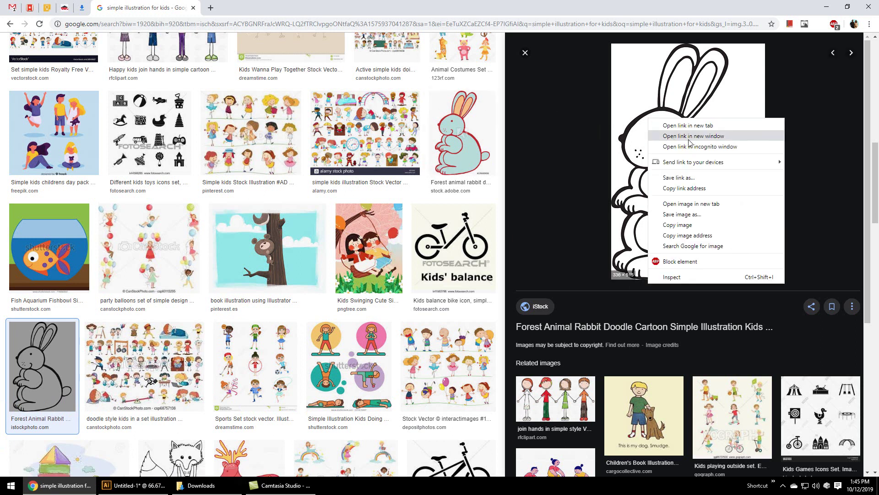
left_click(680, 215)
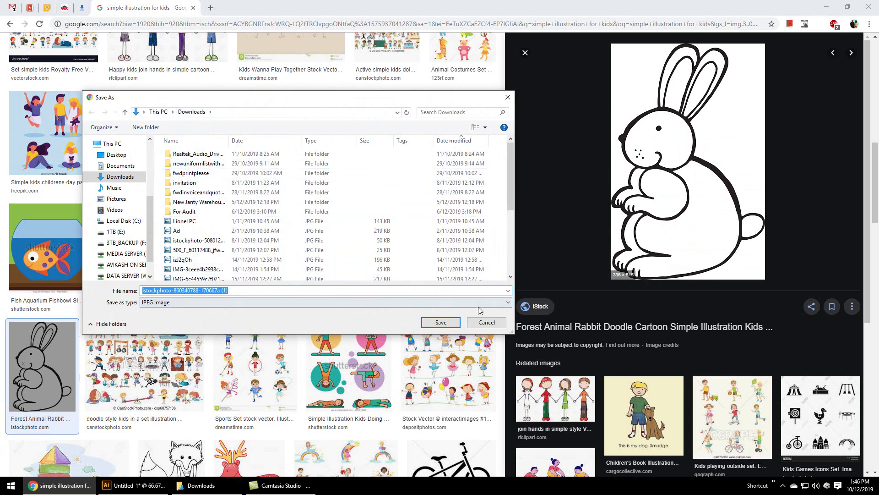
left_click(487, 322)
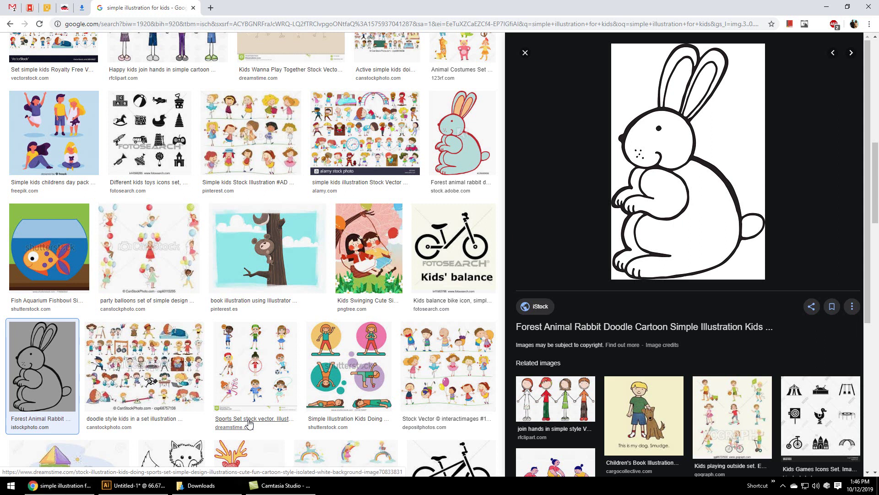
Drag the first Downloads image into Illustrator, then delete the wrongly placed superhero sketch.
left_click(133, 485)
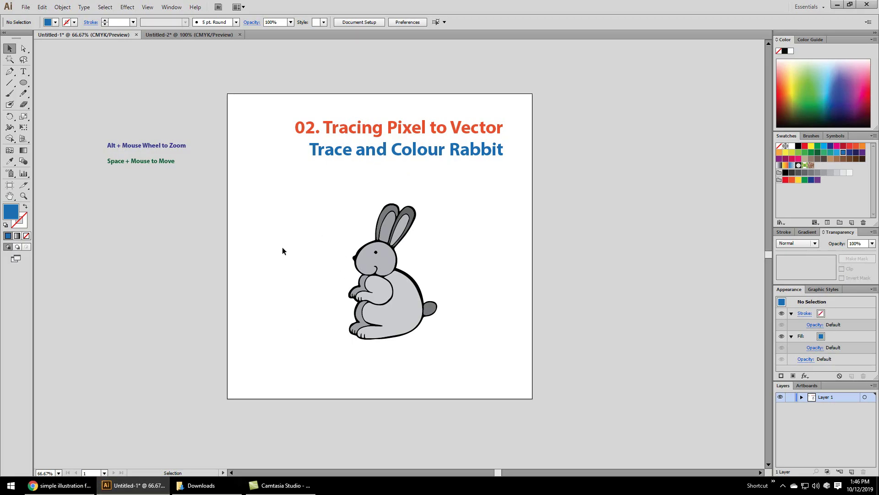
left_click(207, 489)
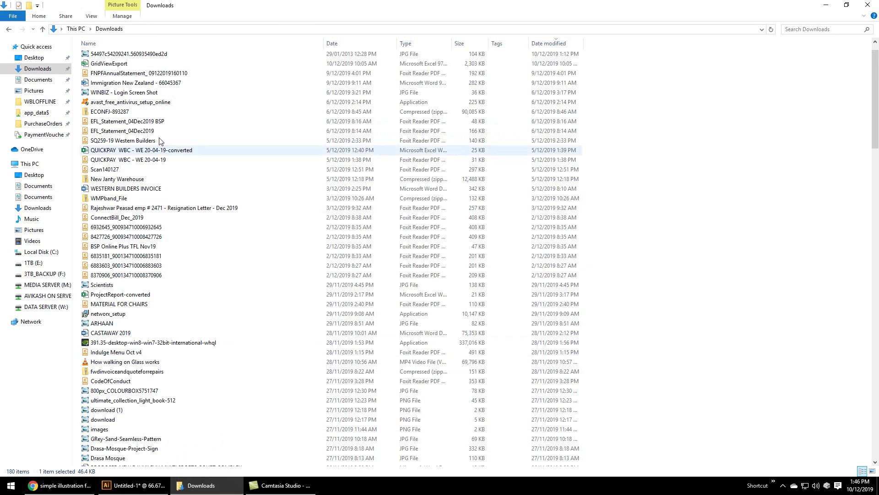
left_click(146, 58)
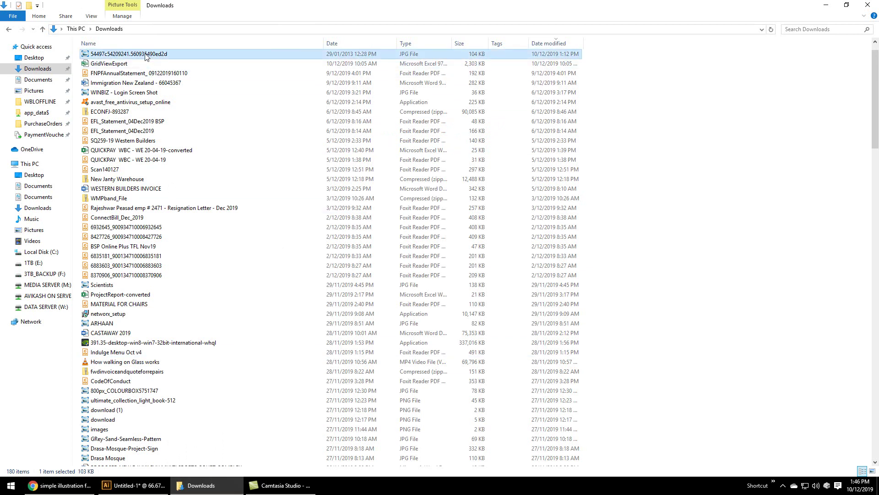
mouse_move(146, 56)
left_mouse_down()
mouse_move(163, 242)
mouse_move(137, 490)
mouse_move(217, 219)
left_mouse_up()
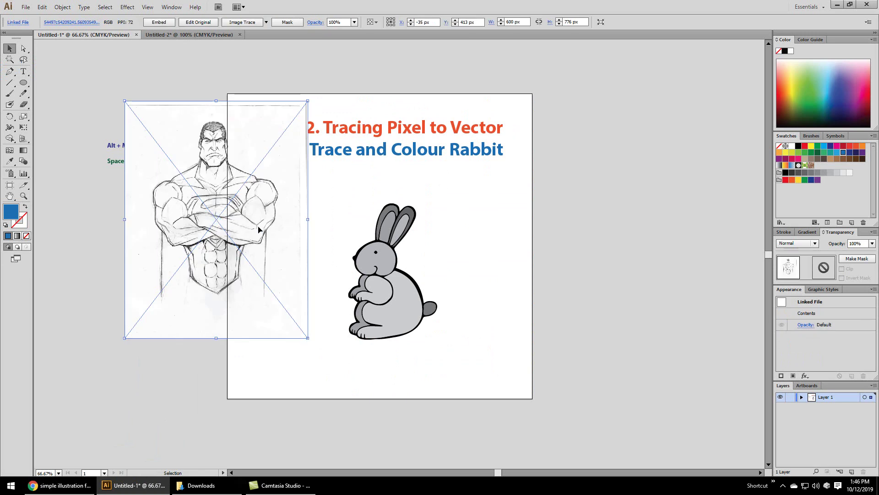
key("Delete")
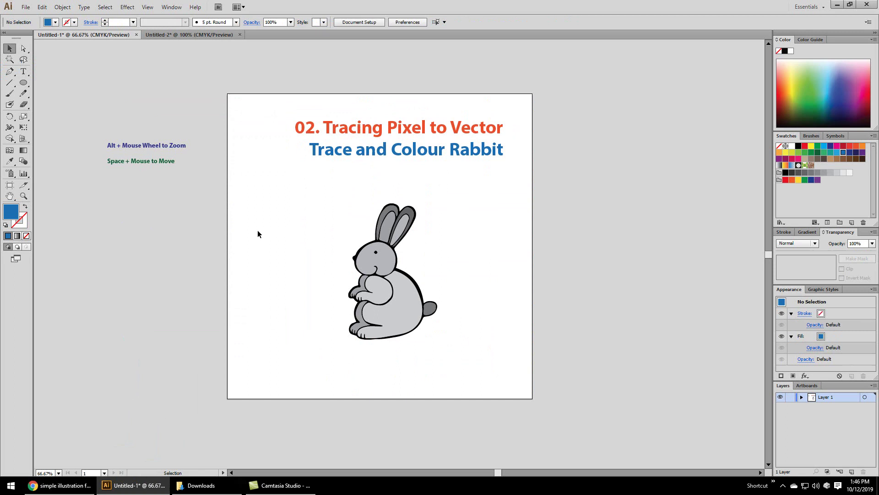
Place the rabbit line-drawing JPG from Downloads into the Illustrator drawing.
key("alt+Tab")
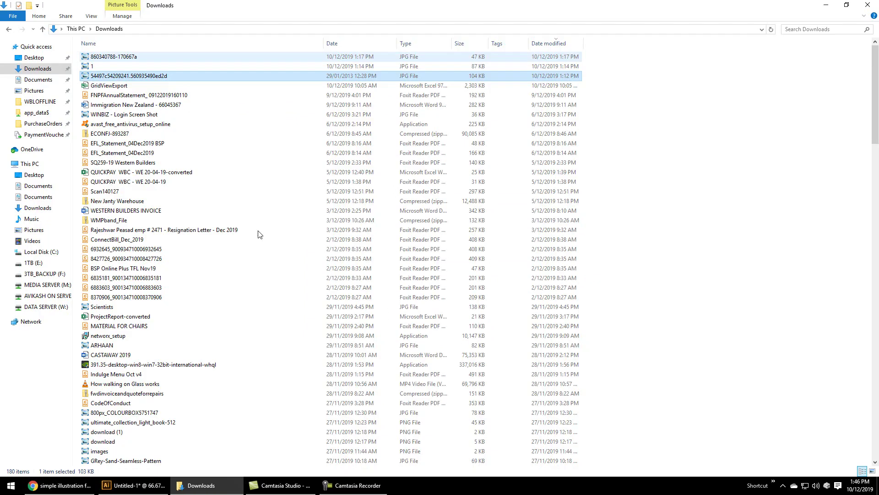
left_click(116, 57)
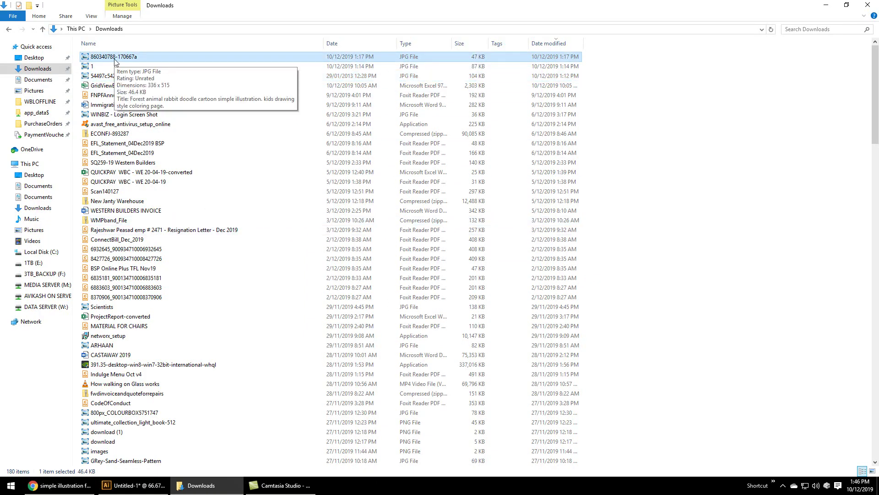
left_click_drag(114, 62, 280, 211)
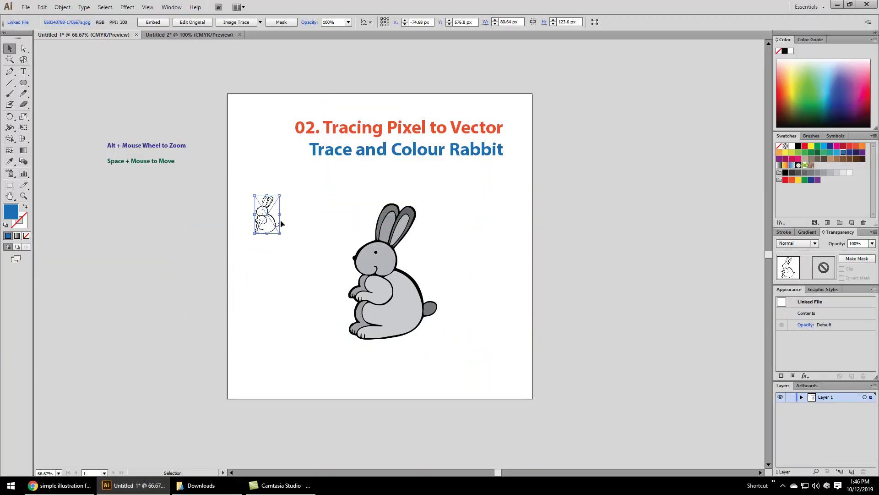
Move the grey rabbit right and enlarge the placed rabbit image to about 352 × 540 px beside it.
left_click_drag(403, 301, 487, 302)
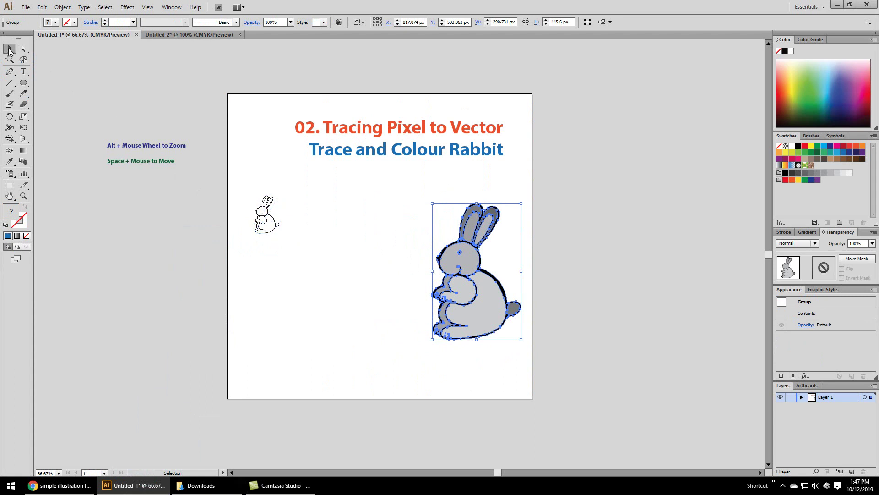
left_click(267, 228)
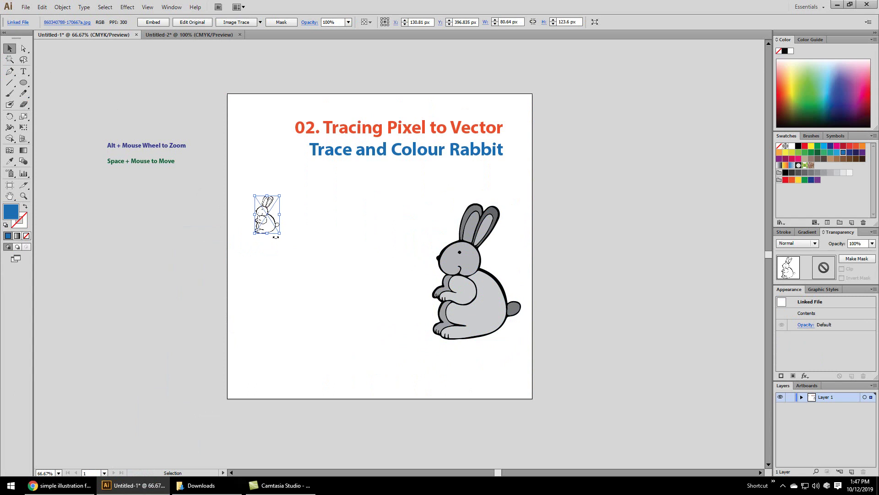
left_click_drag(279, 233, 415, 290)
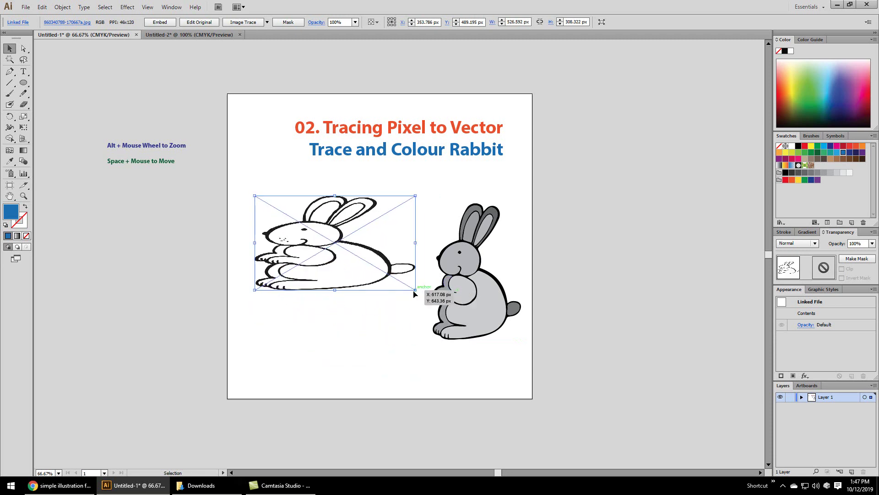
key("ctrl")
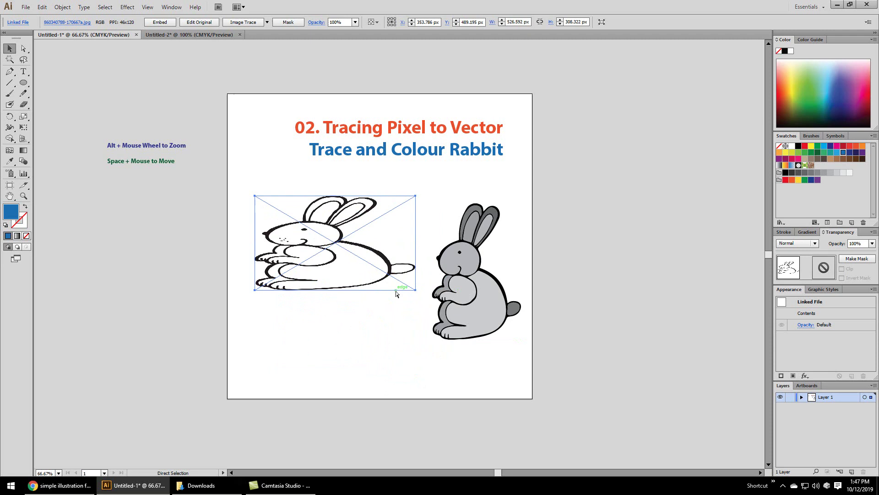
key("ctrl+z")
left_click_drag(327, 291, 351, 273)
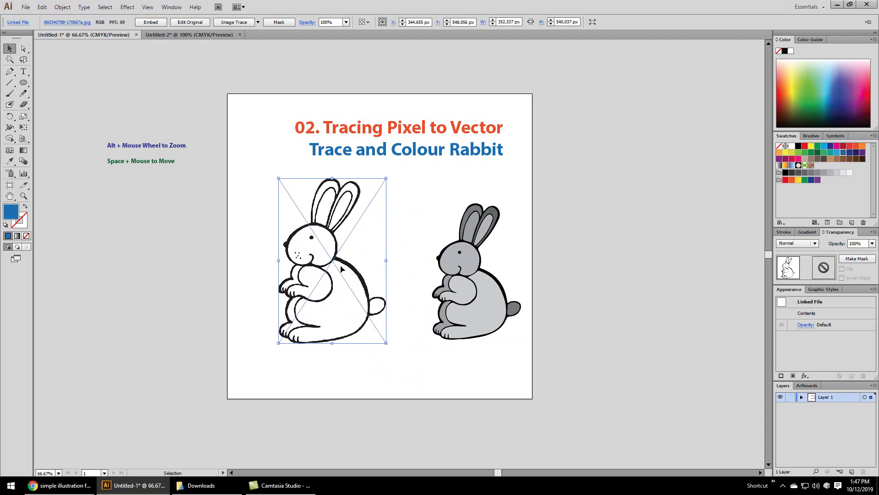
key("ctrl+shift+a")
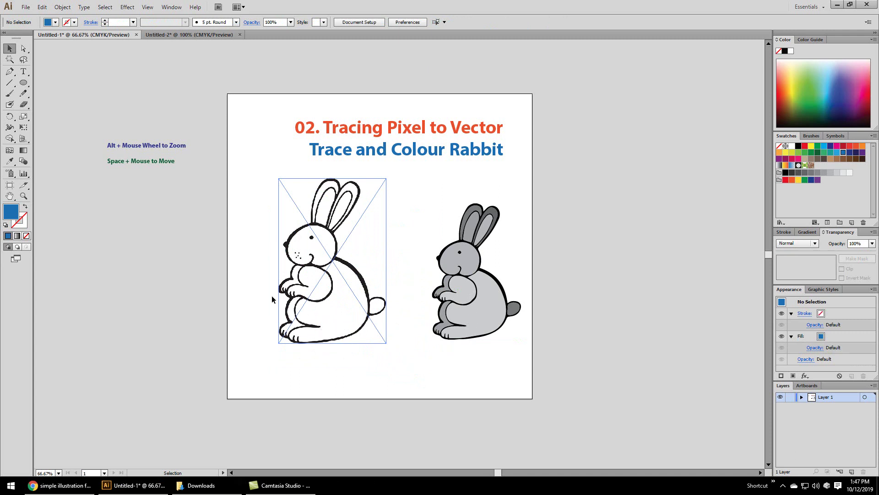
Zoom out to 100% to view both rabbits side by side on the page.
scroll(347, 332, "up", 5)
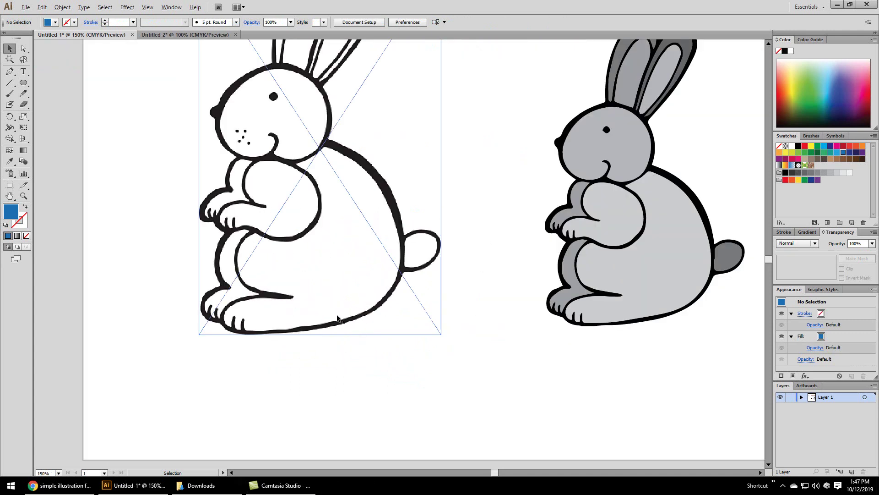
scroll(361, 330, "up", 3)
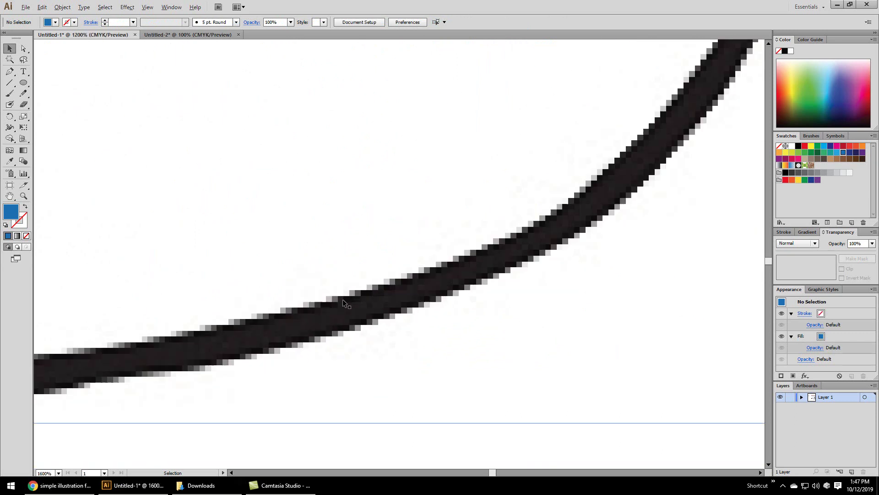
scroll(321, 302, "down", 3)
scroll(152, 315, "down", 5)
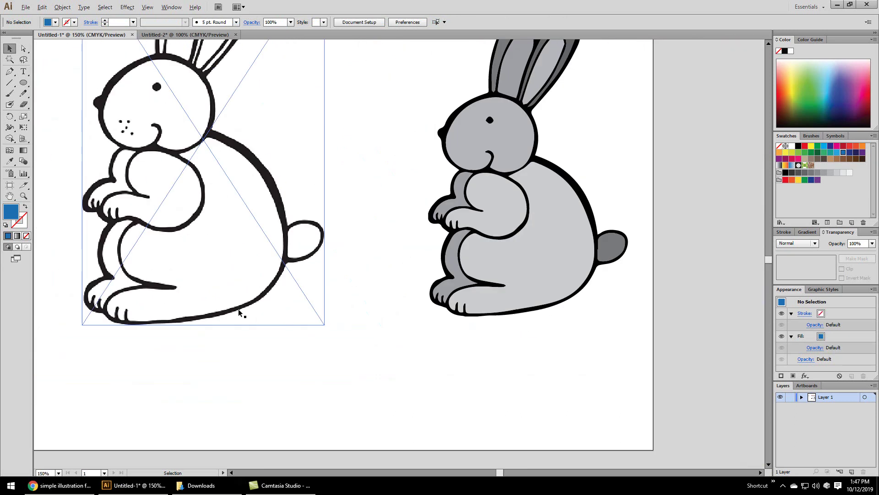
scroll(526, 307, "up", 4)
scroll(473, 155, "up", 7)
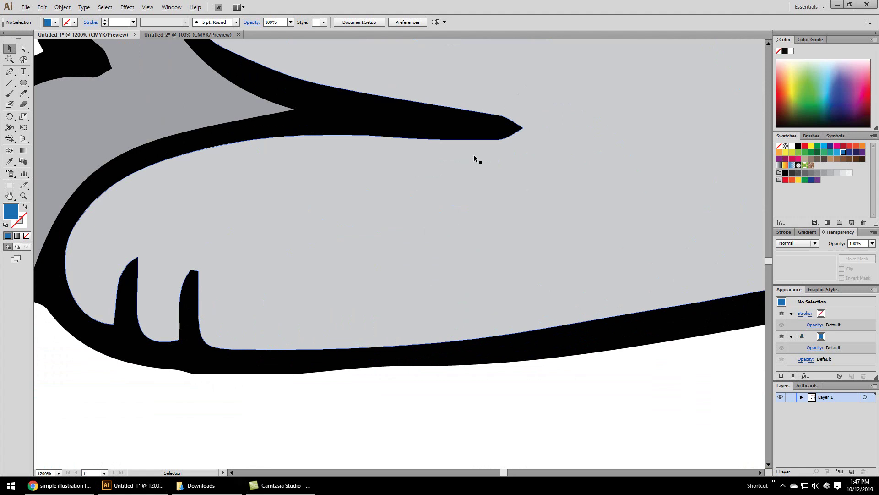
scroll(528, 162, "down", 7)
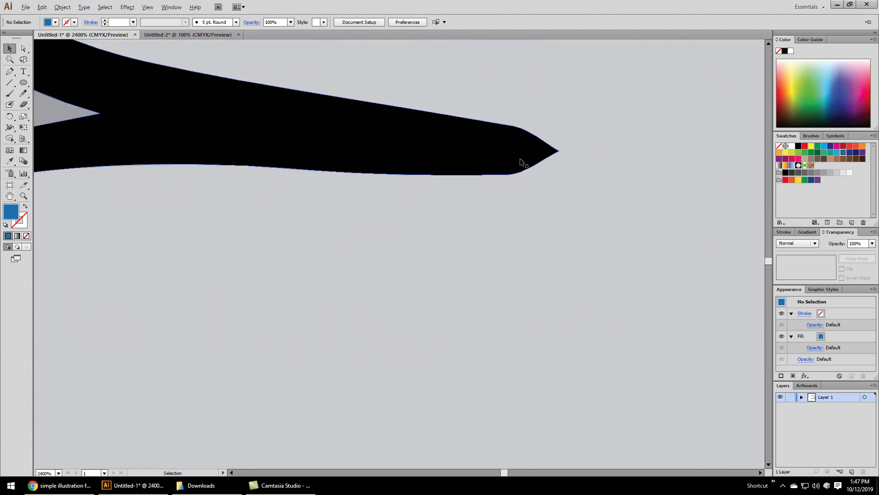
scroll(317, 158, "down", 5)
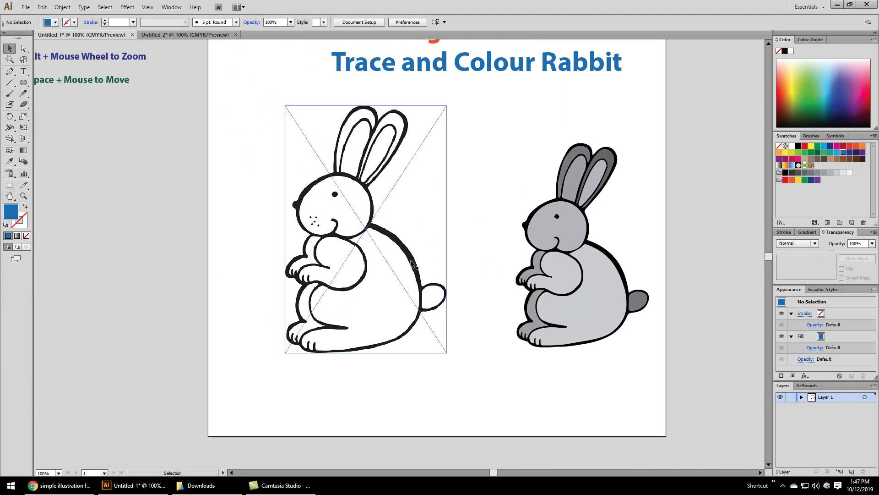
Image-trace the rabbit picture with the Default preset, then nudge the traced rabbit slightly left.
left_click(412, 264)
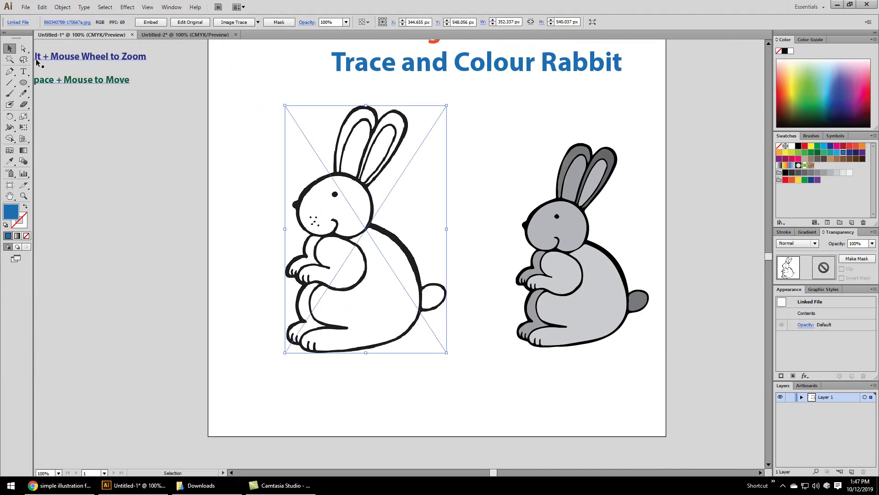
left_click(63, 7)
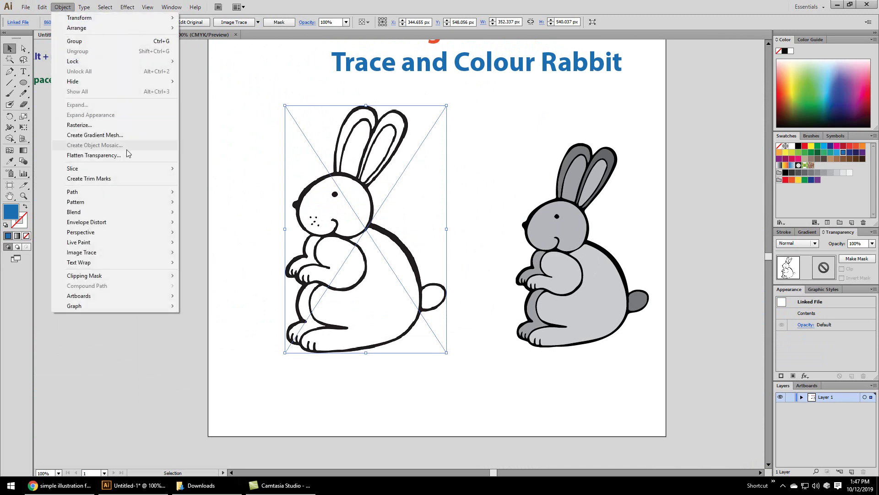
mouse_move(108, 252)
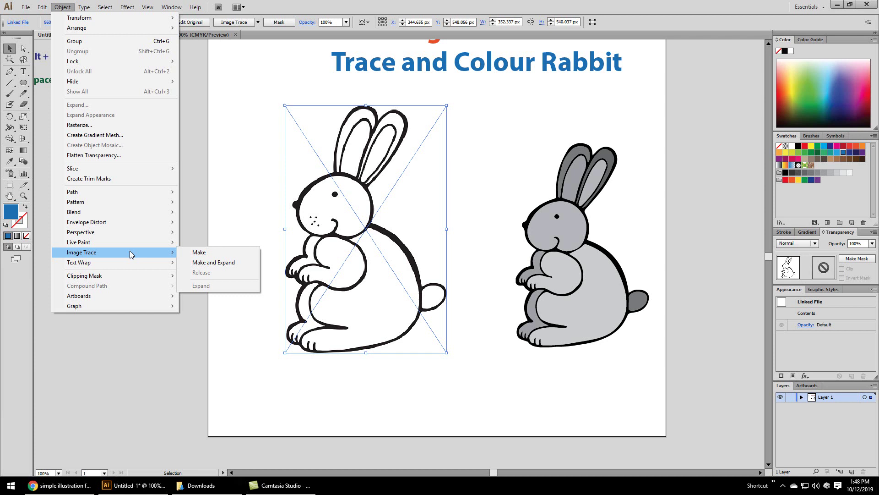
left_click(200, 252)
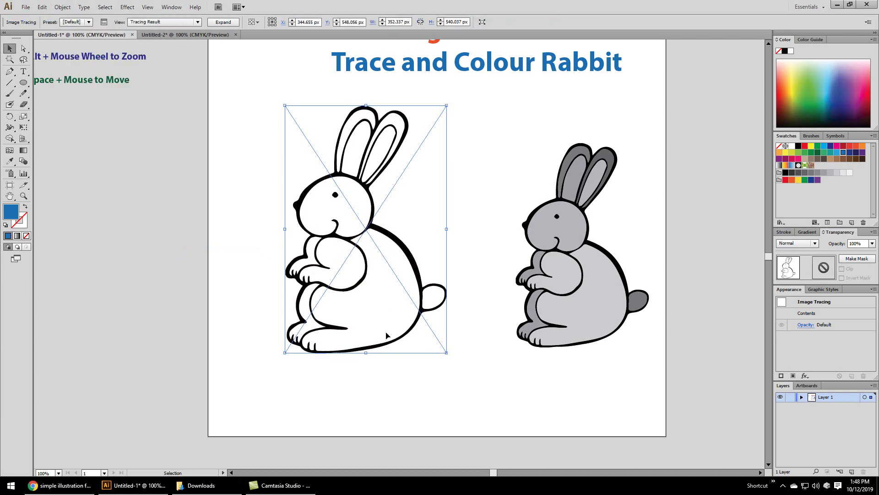
scroll(386, 335, "up", 8)
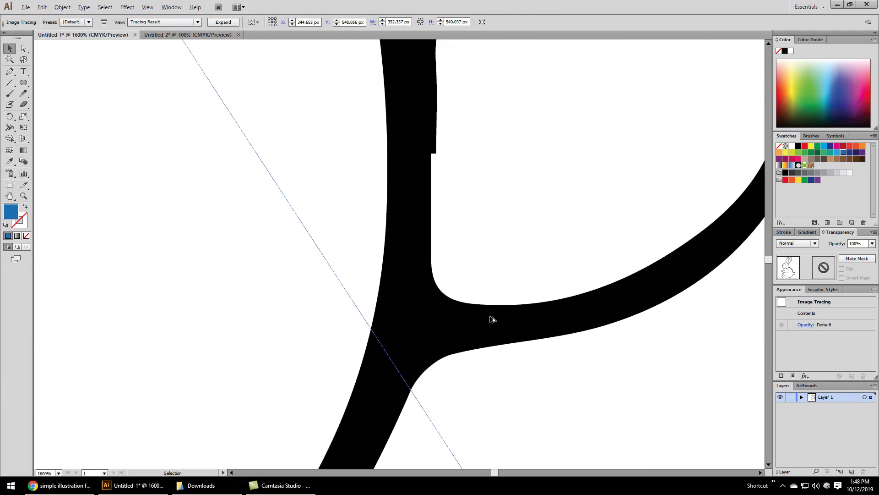
scroll(493, 316, "down", 6)
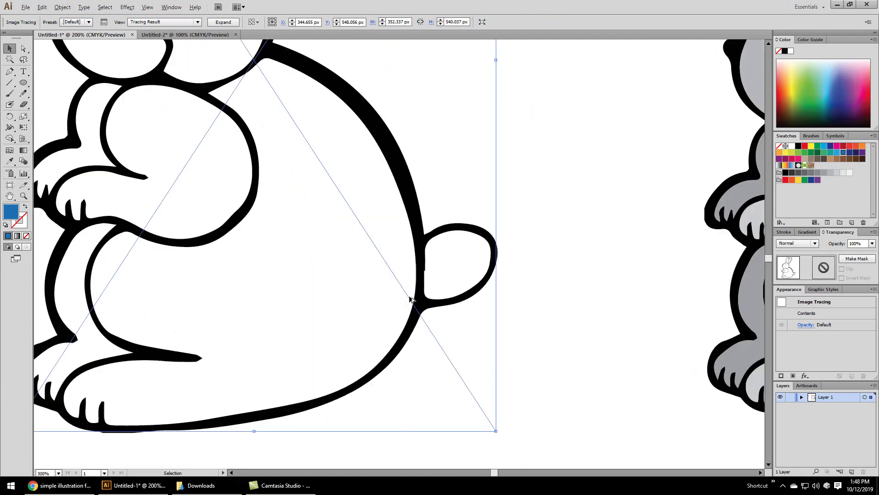
scroll(411, 299, "down", 4)
scroll(372, 284, "up", 2)
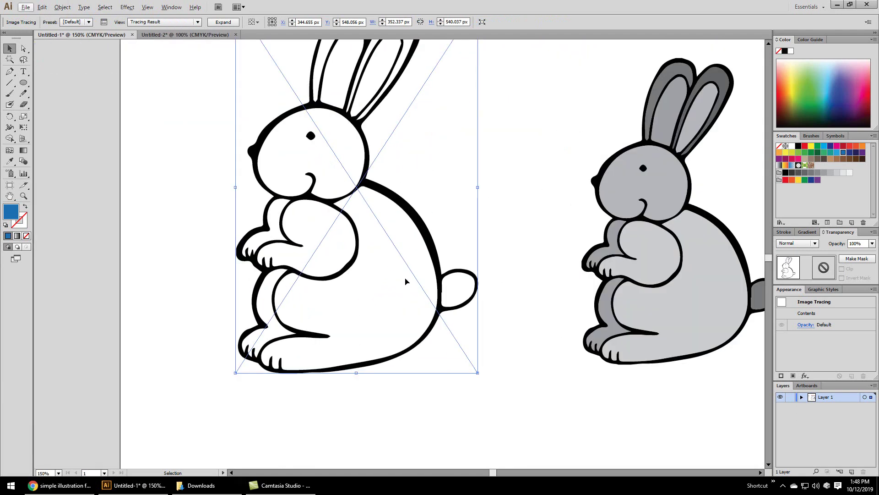
scroll(421, 282, "up", 2)
scroll(376, 280, "down", 1)
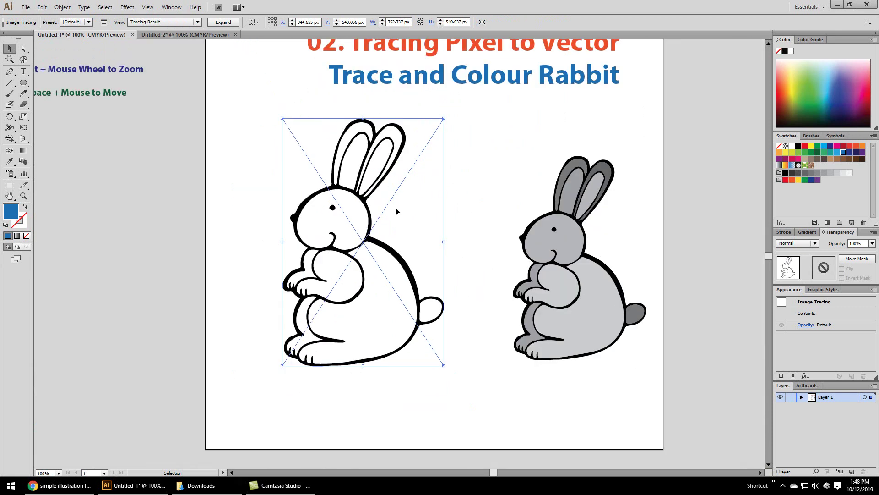
mouse_move(396, 211)
left_mouse_down()
mouse_move(447, 220)
mouse_move(395, 199)
mouse_move(388, 223)
left_mouse_up()
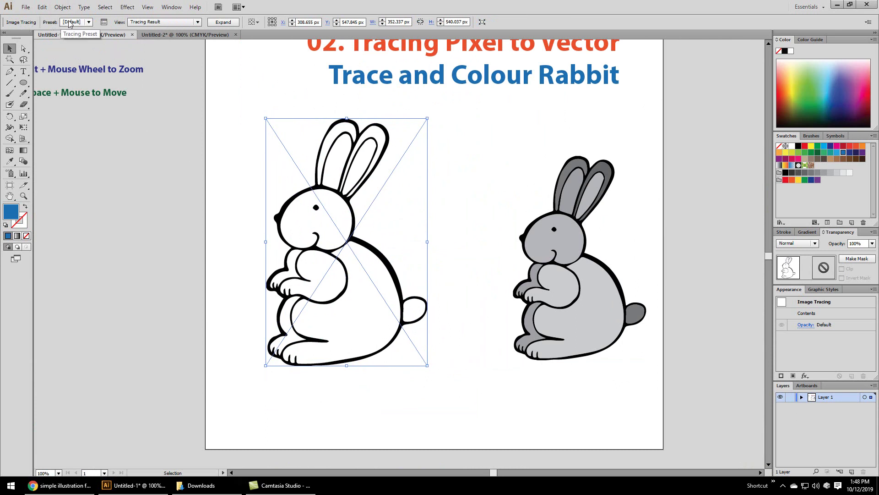
Turn on Ignore White in the Image Trace panel's Advanced options for the rabbit trace.
left_click(103, 22)
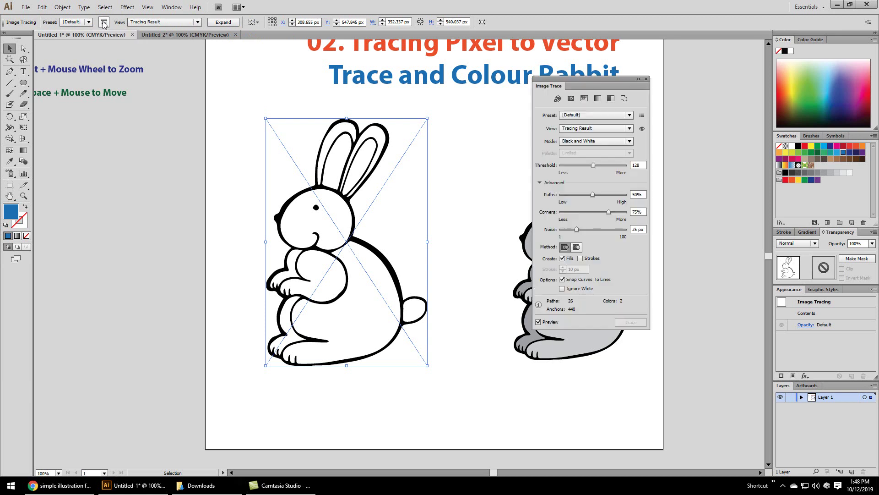
mouse_move(588, 82)
left_mouse_down()
mouse_move(420, 118)
mouse_move(143, 117)
left_mouse_up()
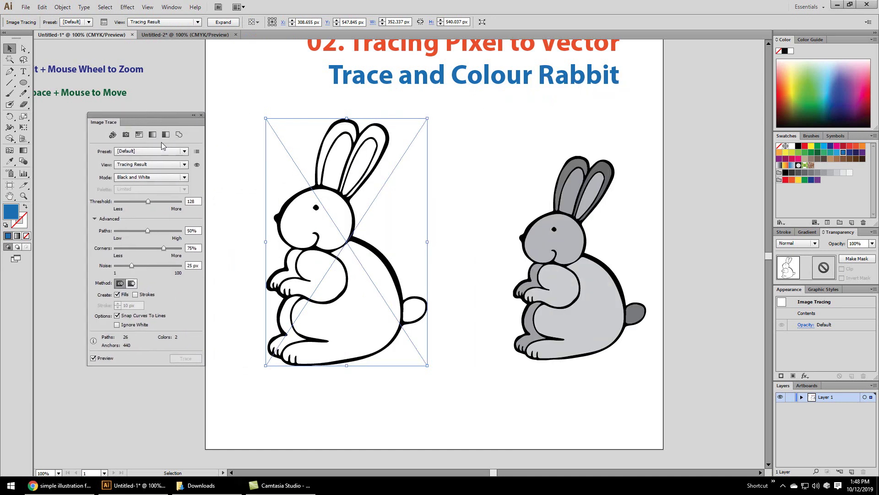
left_click(94, 219)
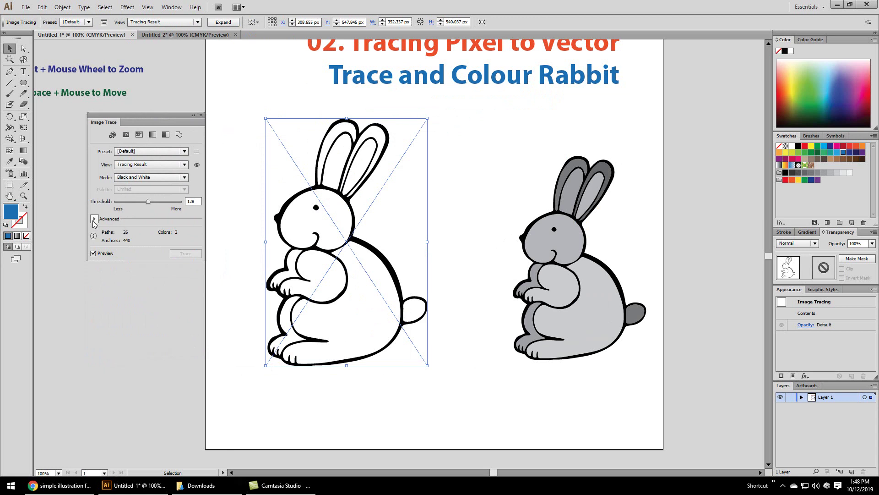
left_click(94, 220)
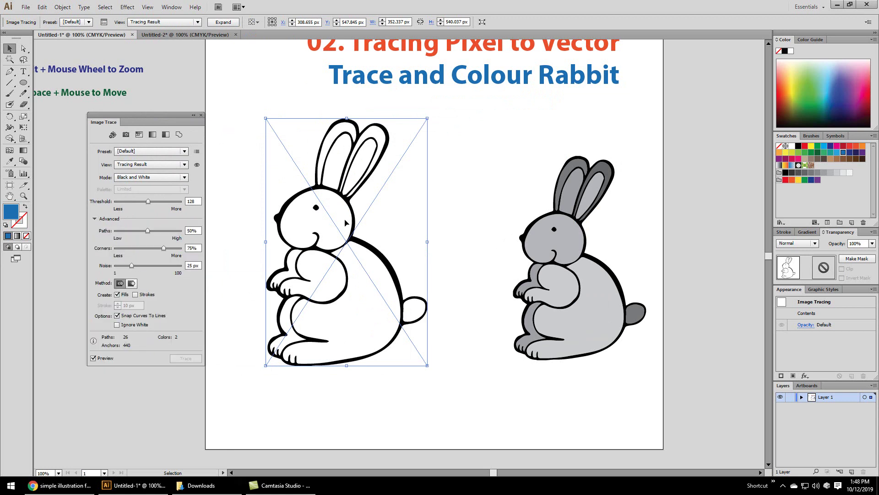
mouse_move(345, 222)
left_mouse_down()
mouse_move(389, 153)
mouse_move(404, 93)
left_mouse_up()
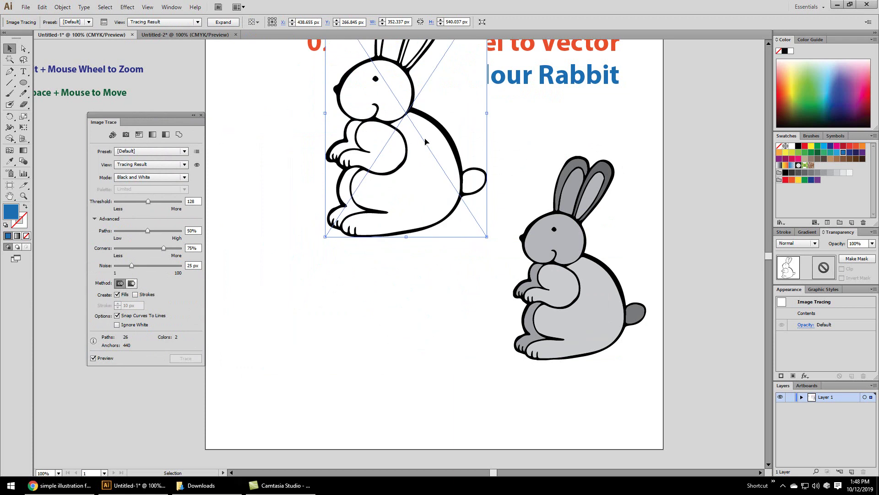
scroll(425, 158, "up", 1)
scroll(425, 160, "up", 2)
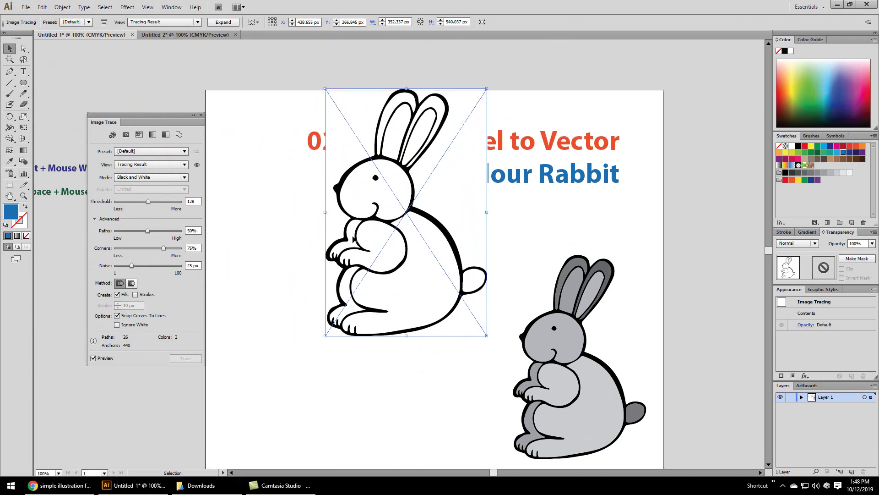
left_click(117, 325)
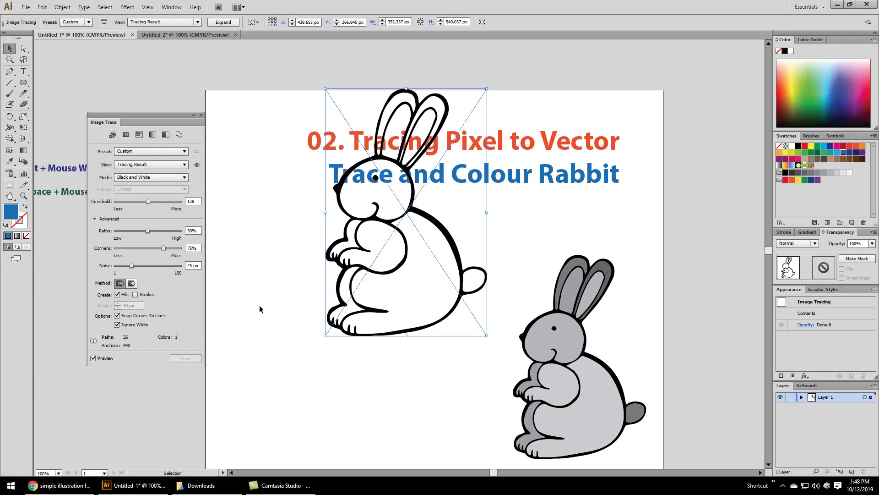
Move the traced rabbit back beside the grey rabbit and close the Image Trace panel.
mouse_move(429, 220)
left_mouse_down()
mouse_move(403, 234)
mouse_move(356, 343)
left_mouse_up()
scroll(362, 316, "down", 3)
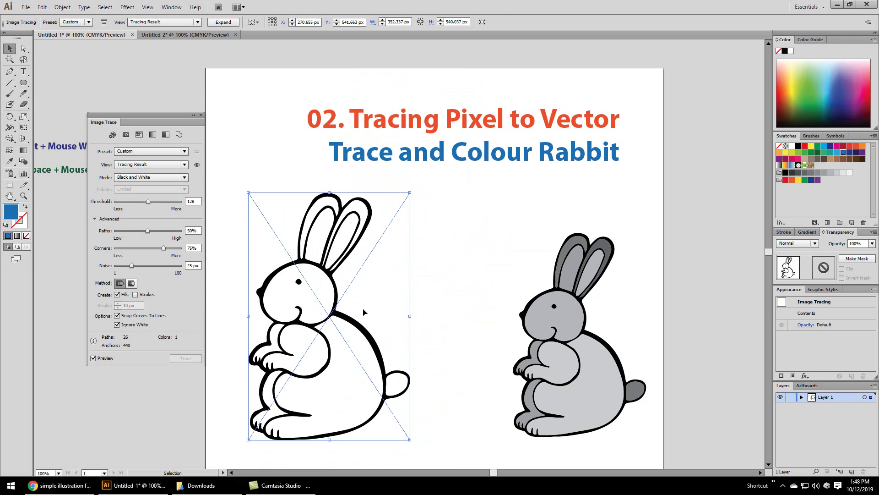
left_click_drag(371, 303, 381, 310)
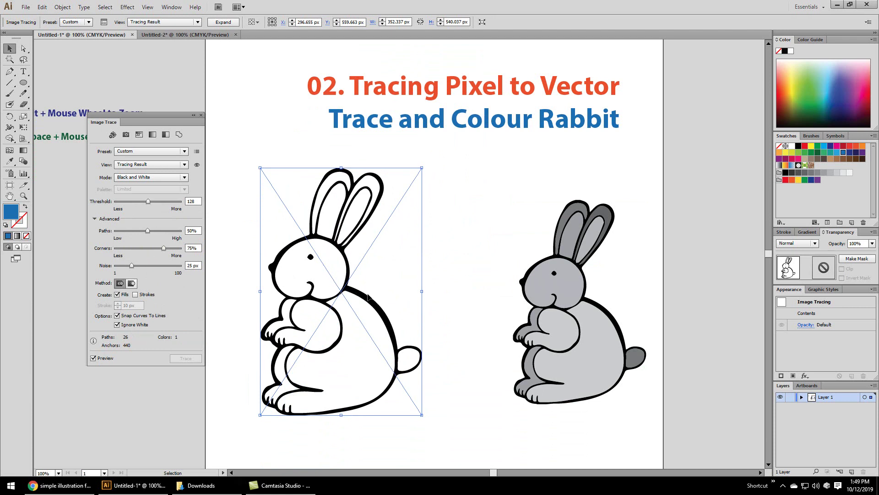
left_click(201, 115)
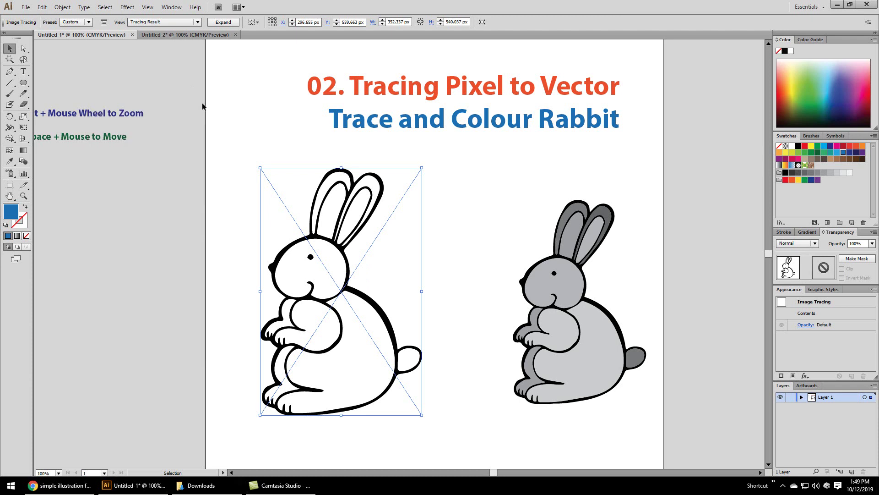
Expand the rabbit trace into vector paths and test-select anchor points along its outline.
left_click(227, 24)
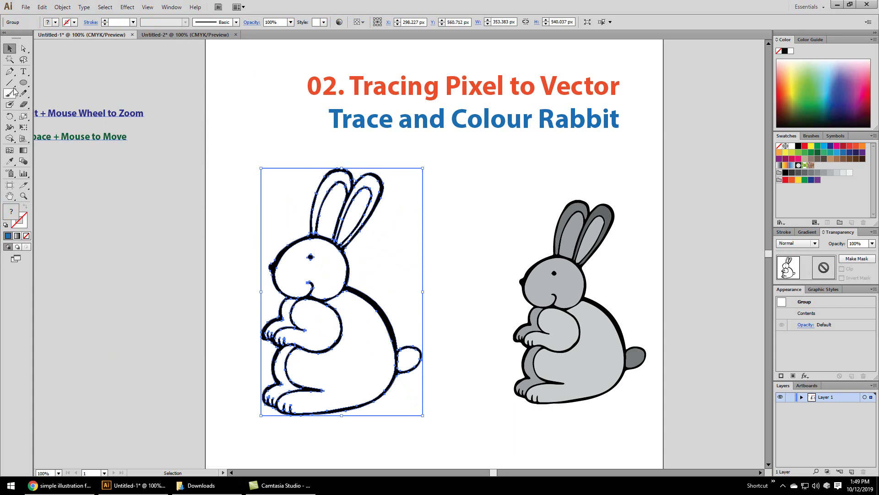
left_click(25, 49)
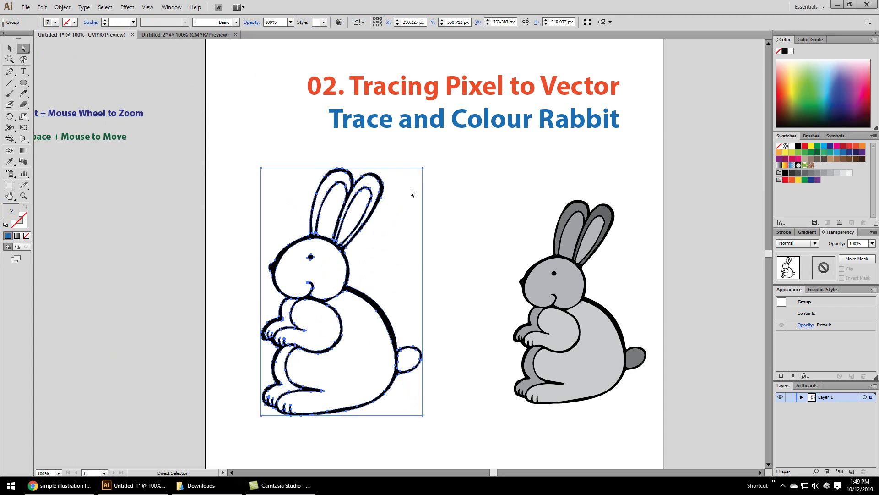
left_click_drag(466, 228, 408, 170)
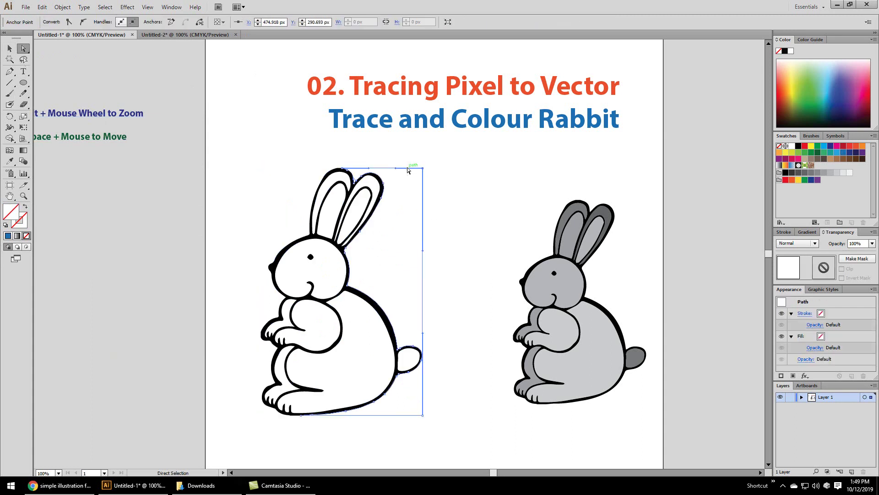
left_click(409, 170)
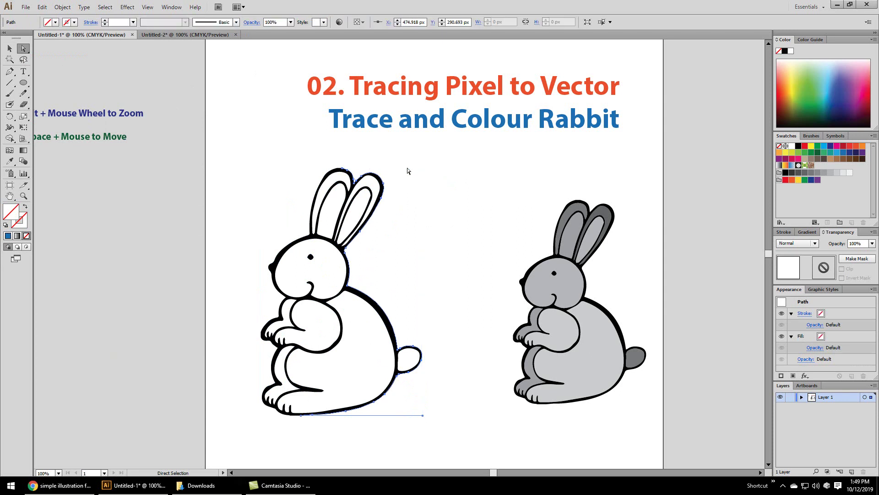
left_click_drag(260, 162, 289, 216)
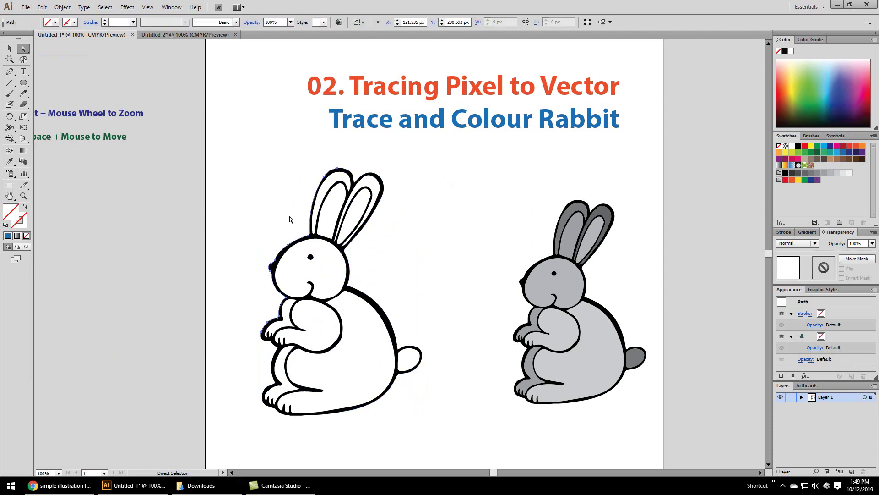
left_click(289, 216)
left_click_drag(237, 362, 264, 387)
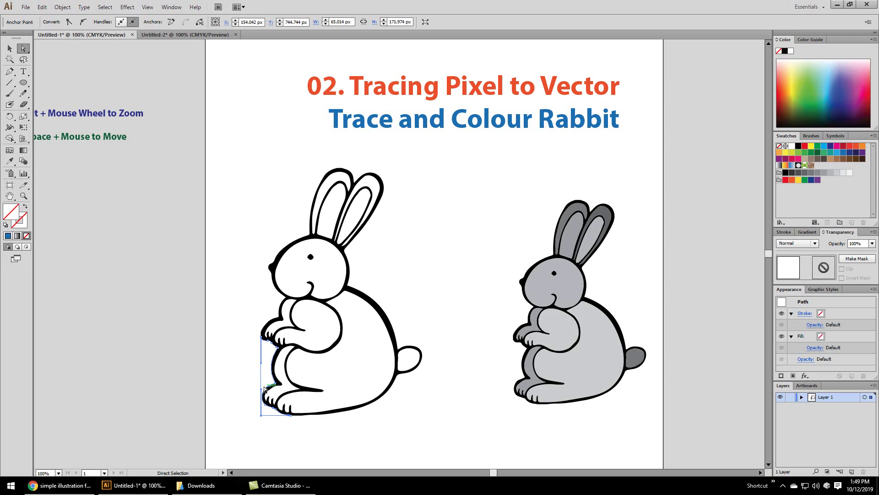
left_click(262, 384)
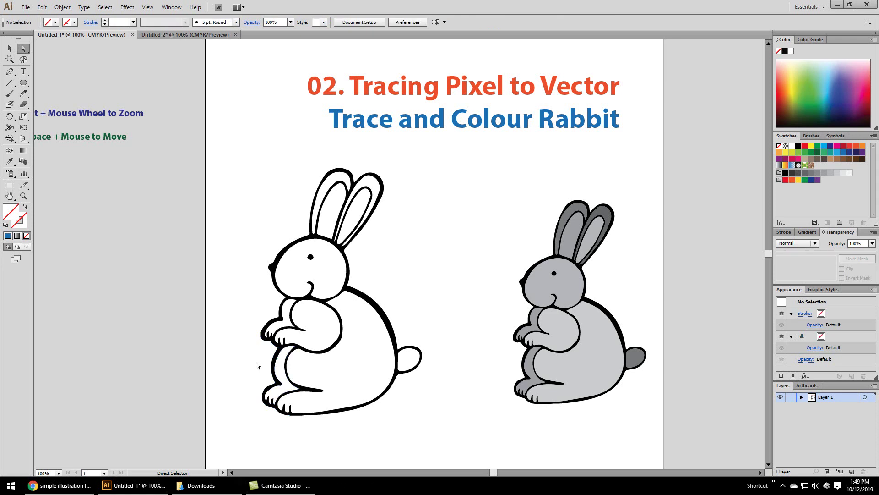
scroll(255, 373, "up", 3, "alt")
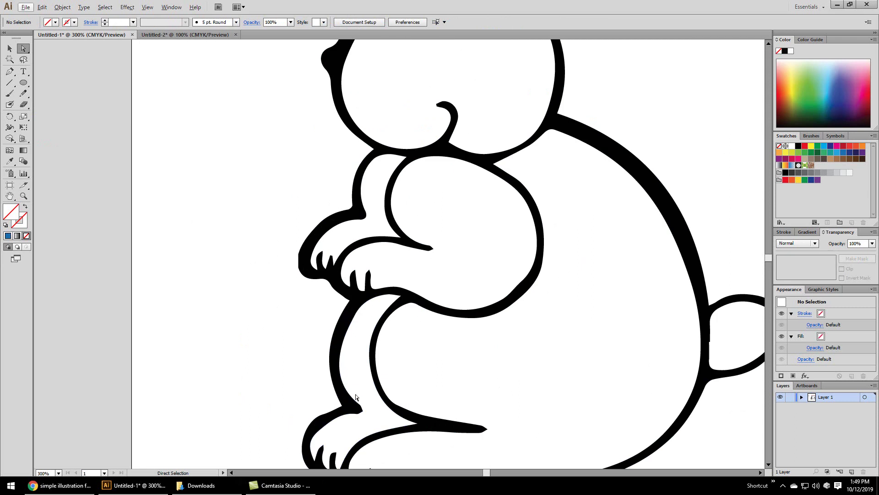
scroll(390, 390, "down", 3, "alt")
scroll(472, 389, "up", 1, "alt")
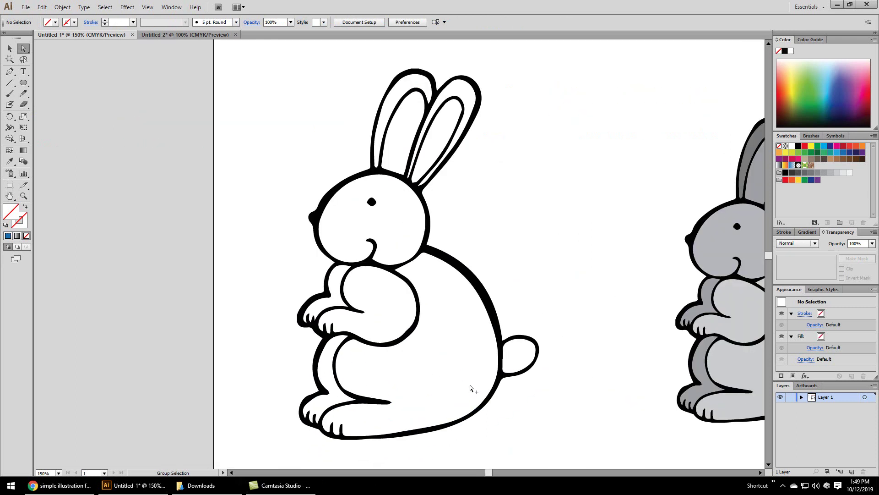
scroll(470, 388, "down", 1, "alt")
scroll(500, 389, "up", 1, "alt")
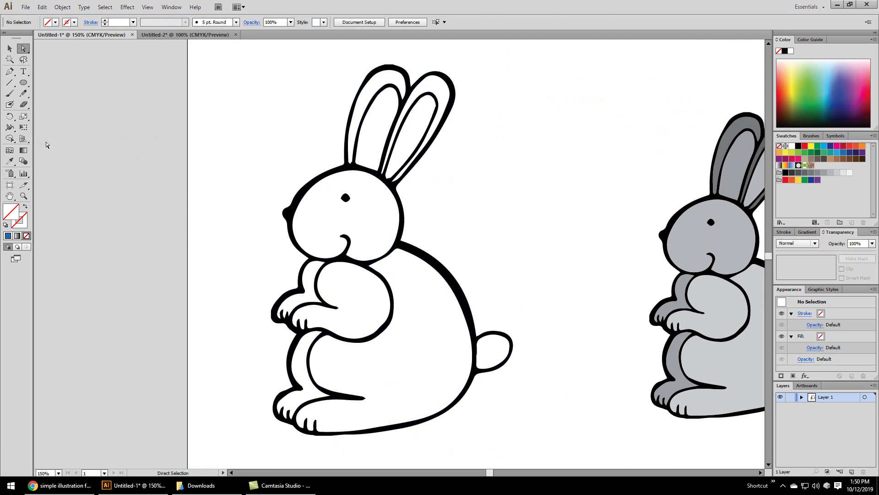
left_click_drag(510, 297, 494, 397)
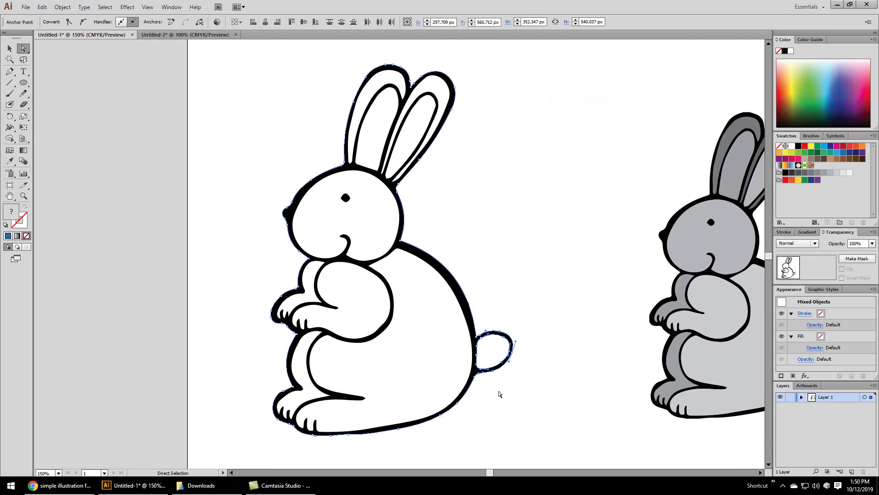
key("Delete")
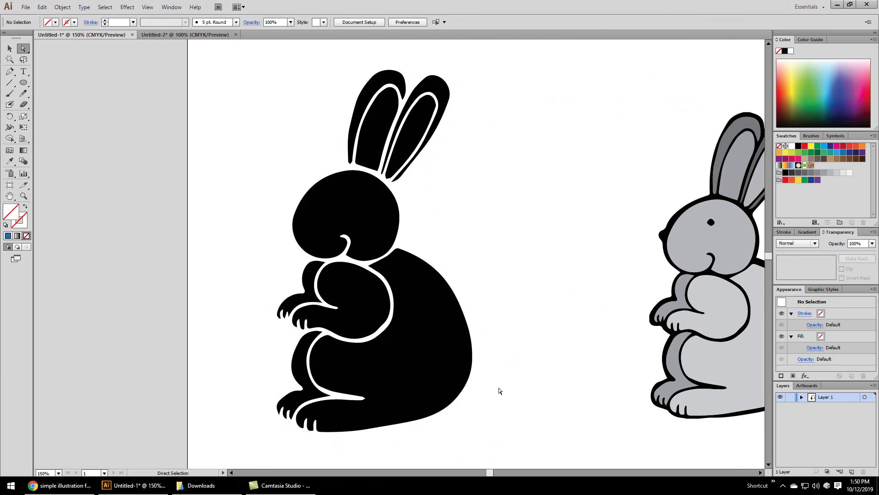
key("ctrl+z")
key("ctrl+z")
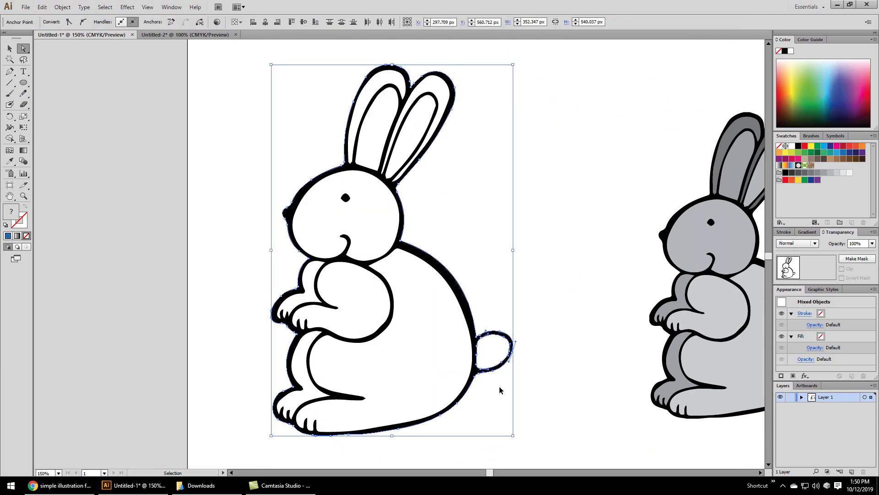
left_click(556, 311)
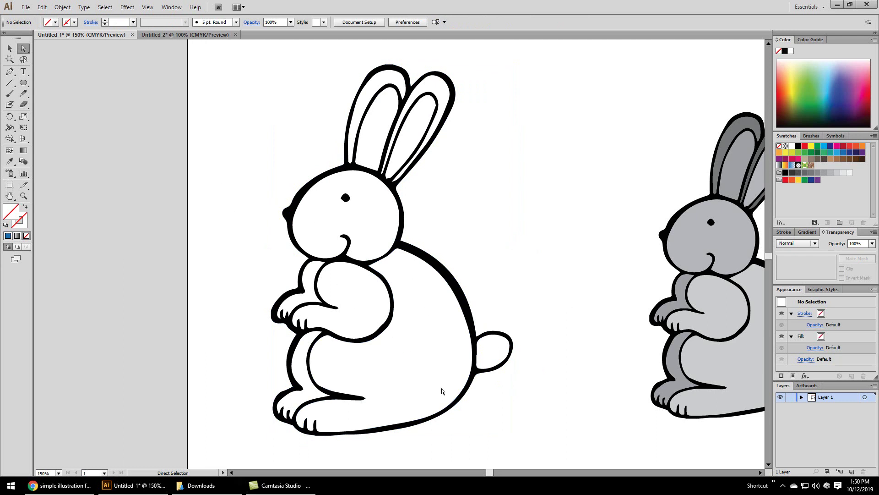
scroll(447, 387, "down", 2)
scroll(428, 379, "up", 1)
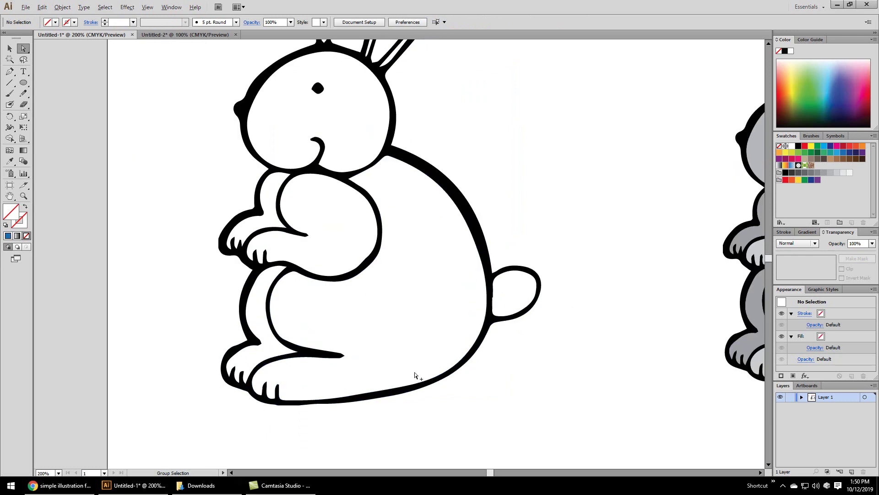
Fill the rabbit tail's inner path with the 40% grey swatch, then select the body outline.
left_click(520, 310)
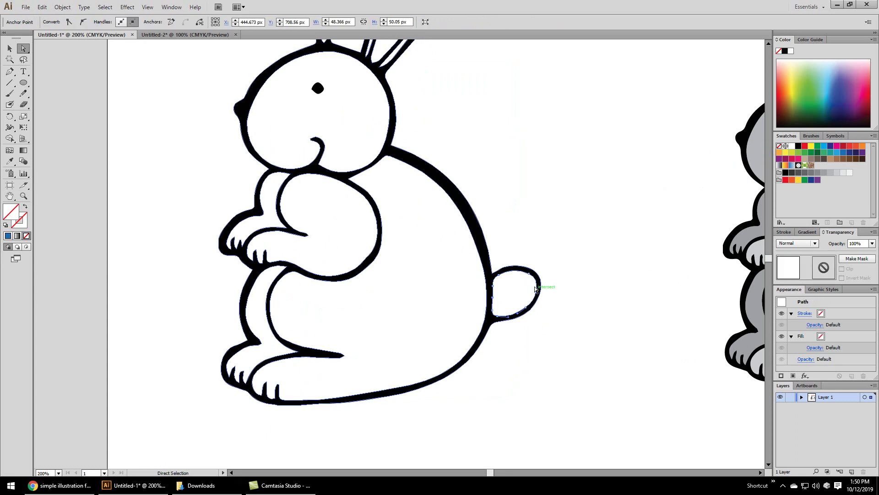
scroll(539, 291, "up", 3)
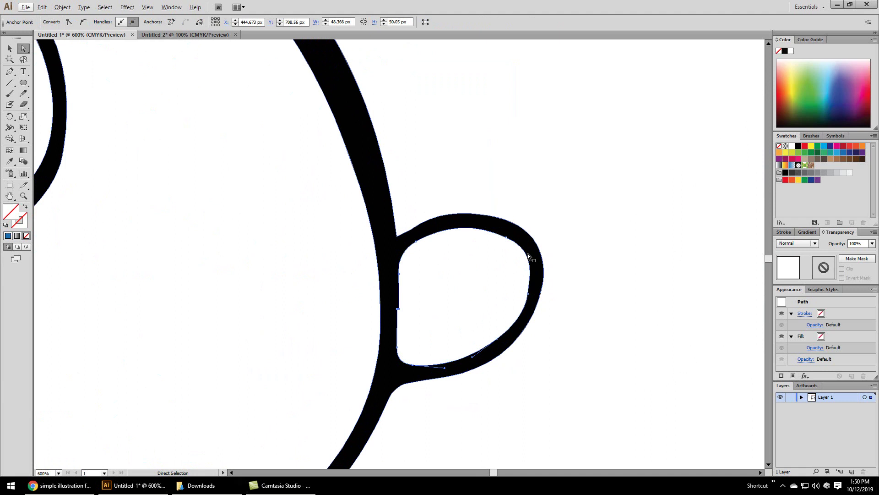
left_click(824, 173)
scroll(537, 264, "down", 5)
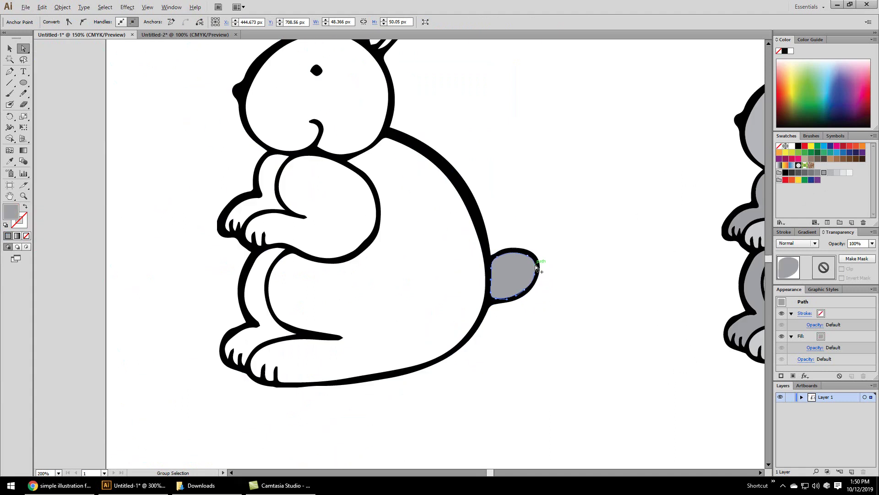
scroll(490, 305, "up", 3)
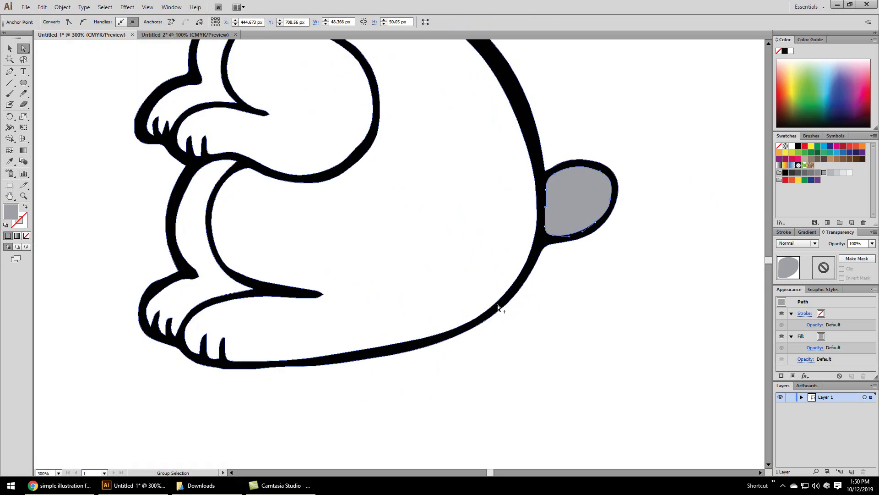
left_click(490, 310)
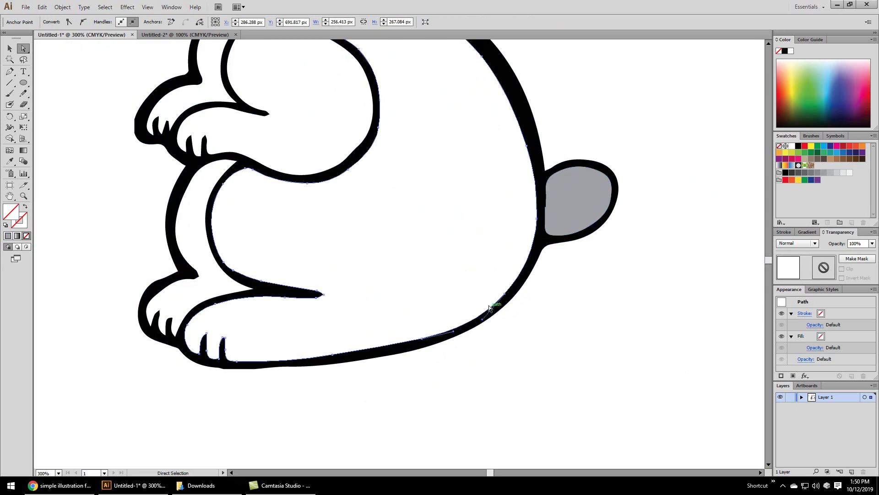
scroll(489, 305, "down", 3)
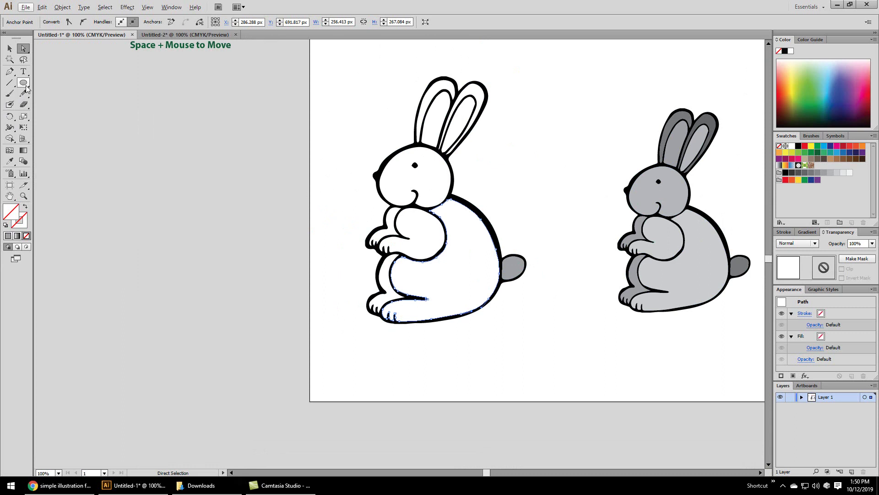
Eyedropper the sample rabbit's light grey onto the traced rabbit's body.
left_click(10, 163)
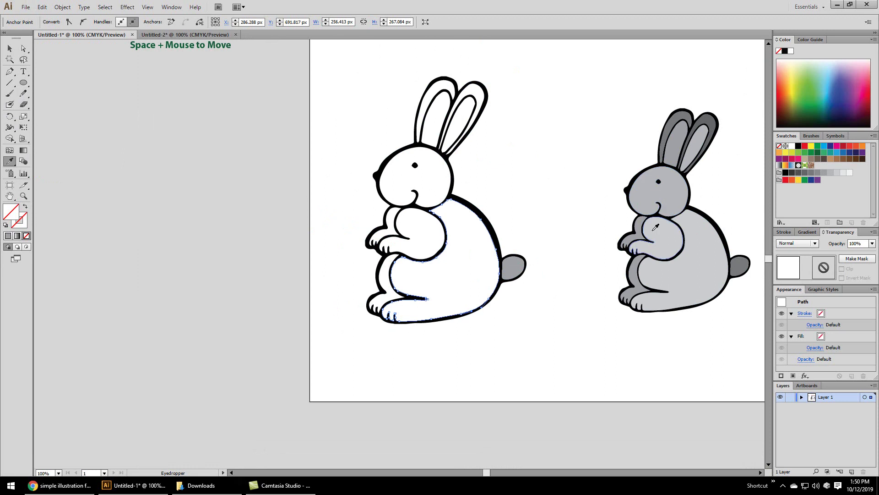
left_click(703, 248)
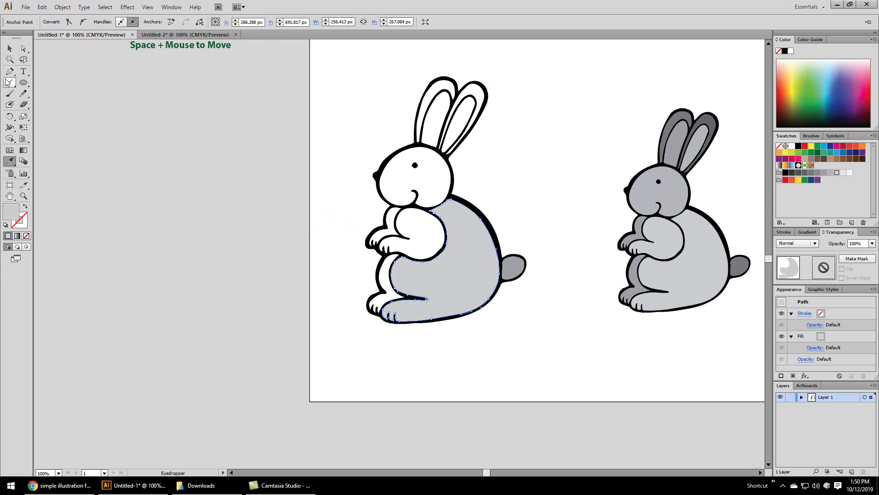
left_click(23, 48)
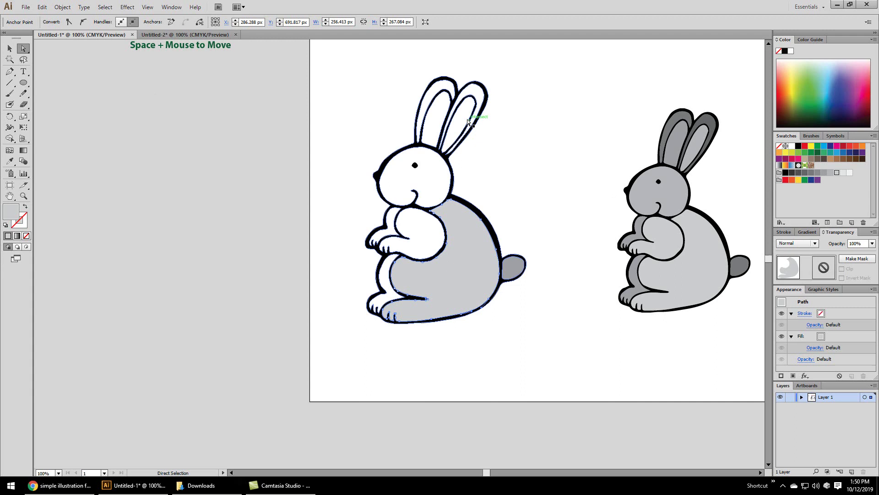
Fill the right inner ear dark brown and the left inner ear grey from Swatches.
scroll(465, 121, "up", 3)
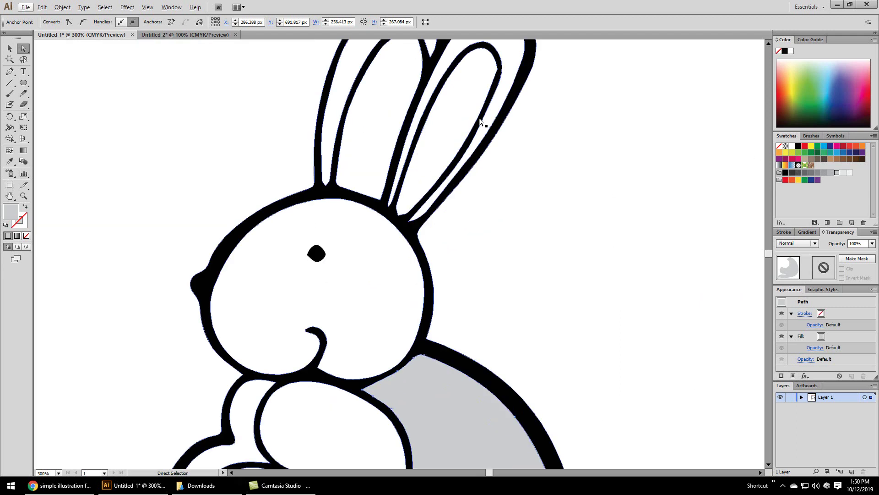
left_click(434, 109)
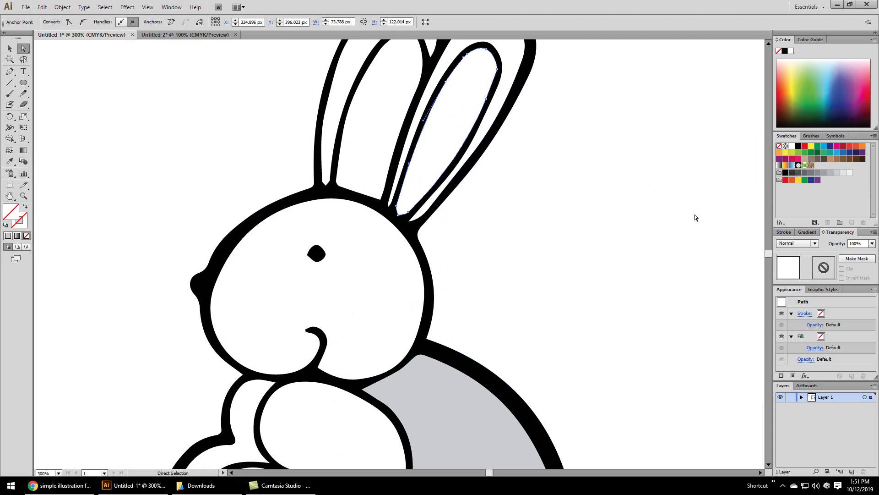
scroll(665, 233, "down", 2)
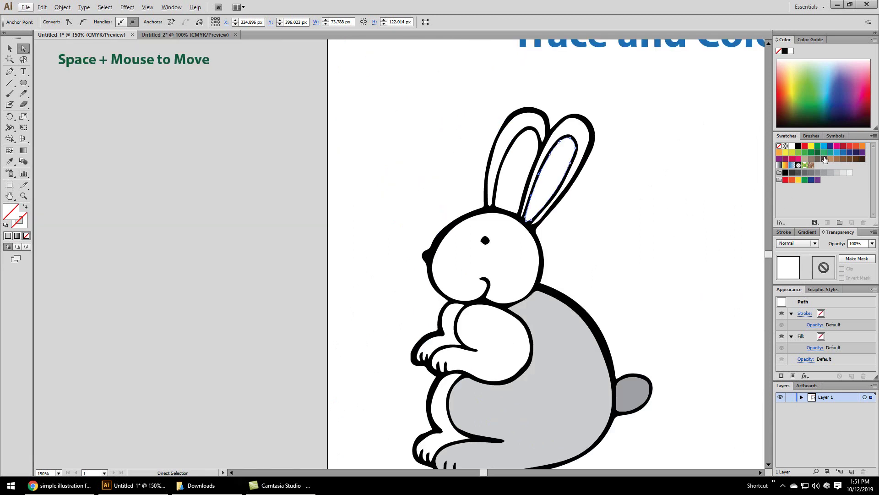
left_click(825, 158)
scroll(497, 149, "up", 1)
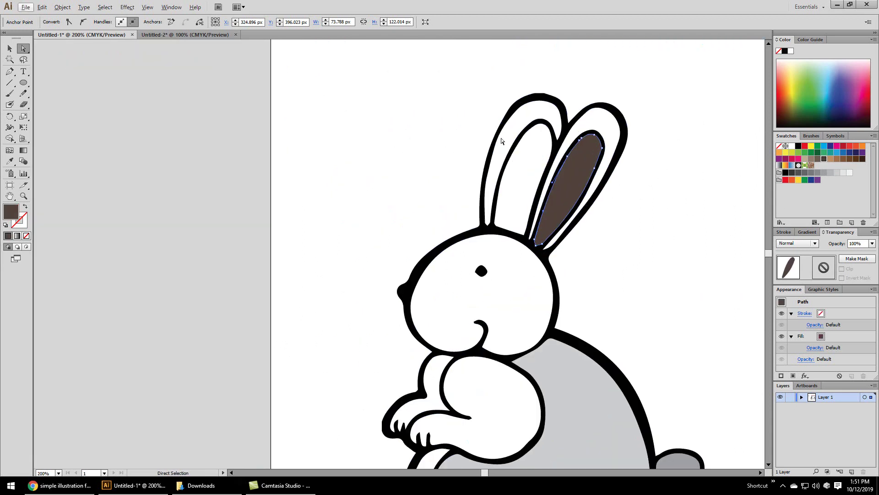
scroll(501, 134, "up", 3)
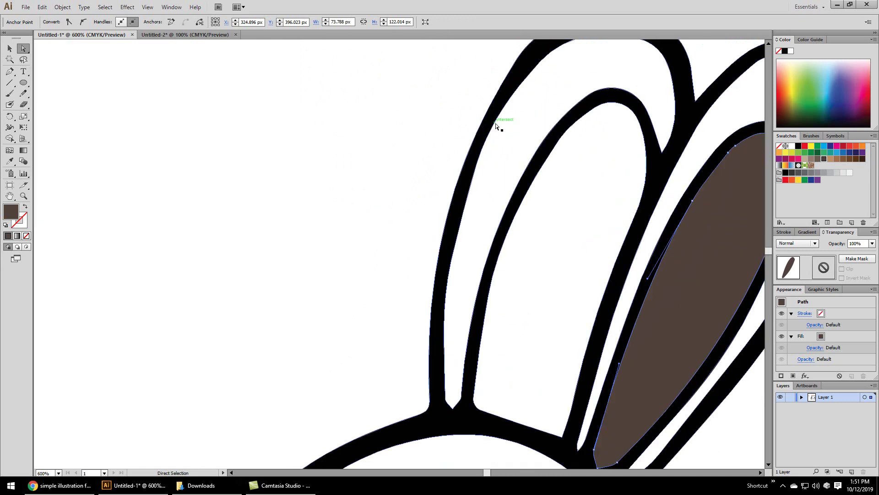
left_click(496, 125)
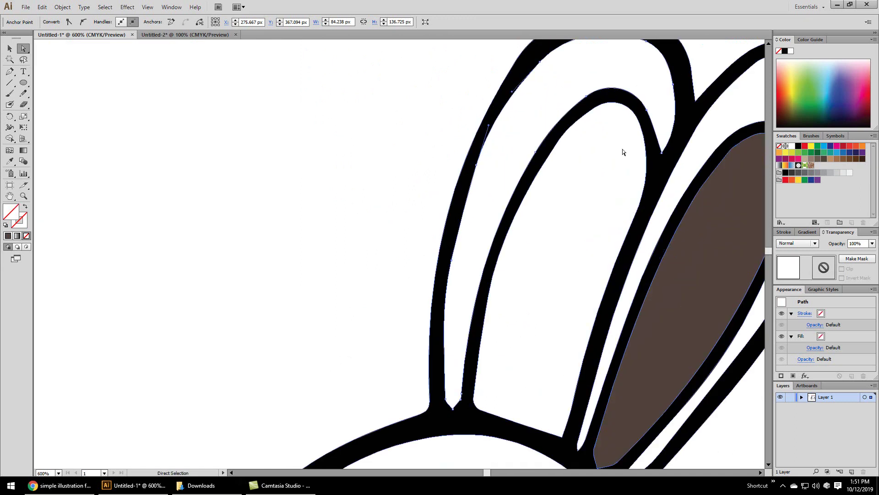
left_click(804, 173)
scroll(673, 202, "down", 4)
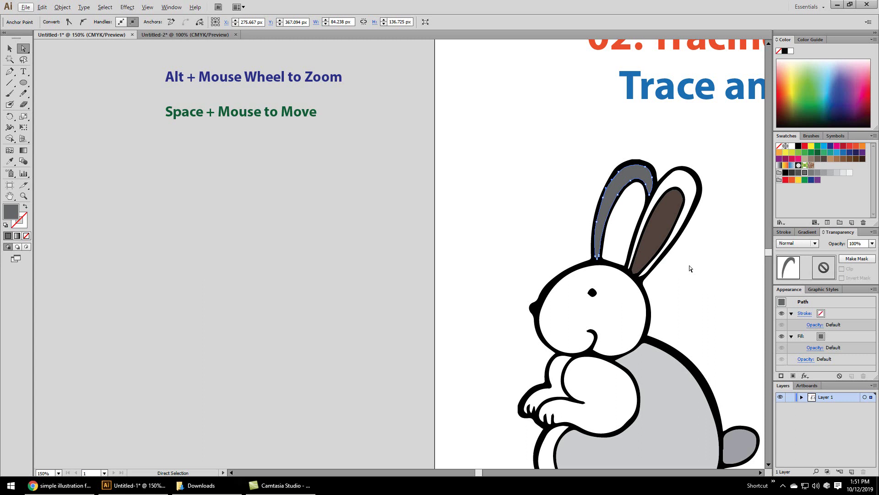
scroll(585, 226, "down", 2)
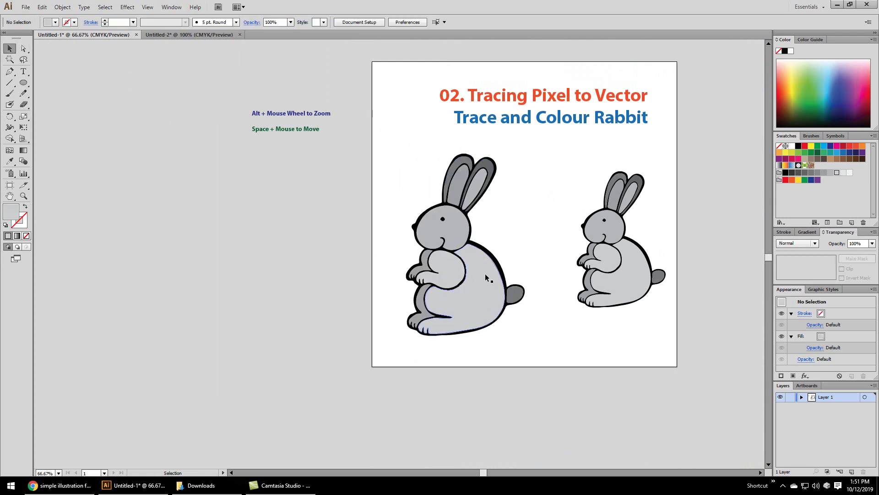
Nudge the coloured rabbit up and scale it down to about 252 × 386 px, undoing a distorted resize.
left_click_drag(506, 290, 505, 293)
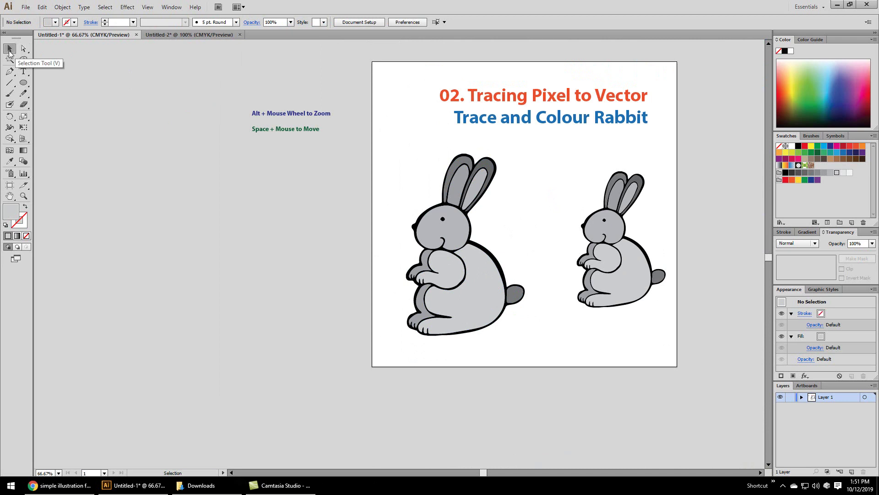
mouse_move(458, 293)
left_mouse_down()
mouse_move(497, 240)
mouse_move(477, 337)
mouse_move(458, 288)
left_mouse_up()
left_click_drag(526, 330, 518, 271)
left_click(519, 293)
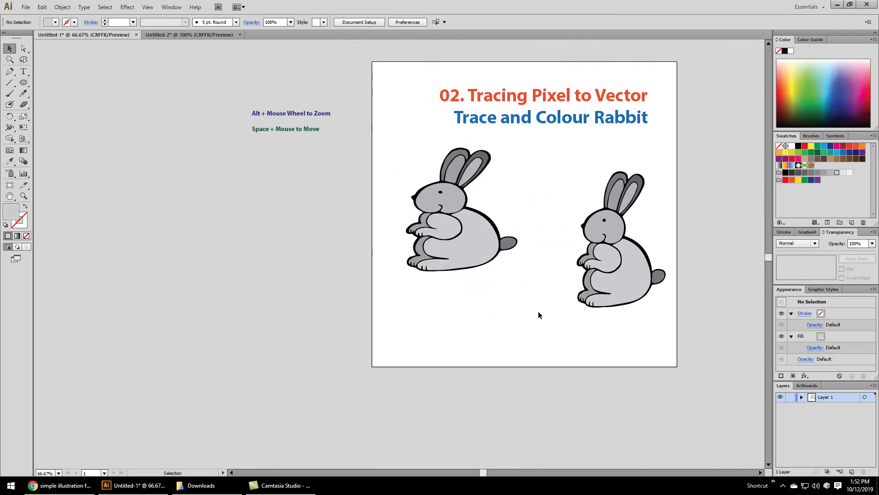
key("ctrl")
key("ctrl+z")
key("ctrl+z")
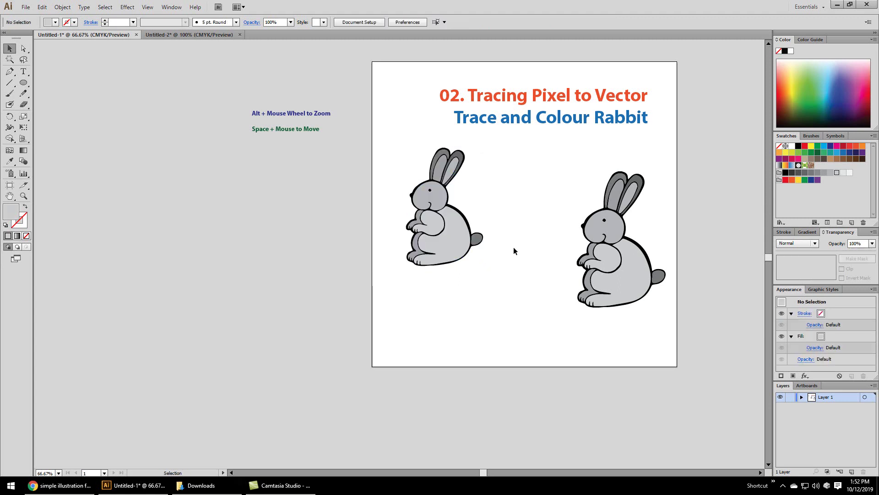
left_click(436, 223)
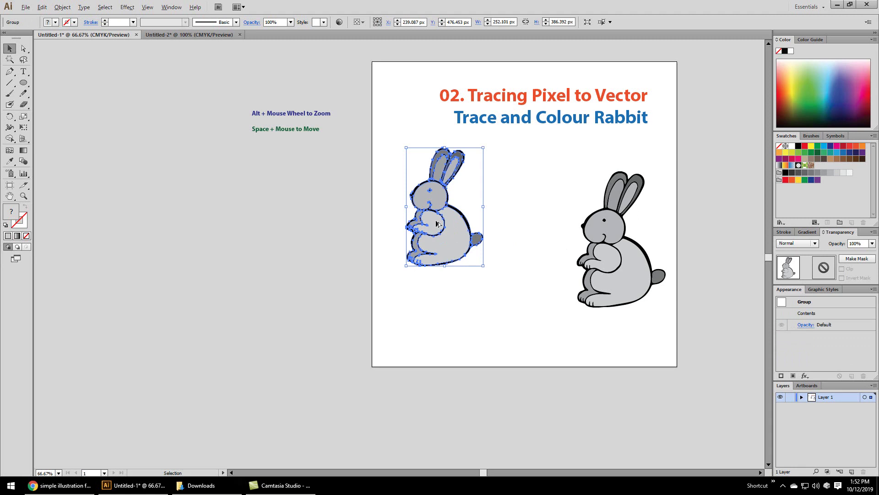
Alt-drag a copy of the rabbit down and right, then scale the copy down to about 134 × 205 px.
key("alt")
key("alt")
left_click_drag(436, 223, 516, 311)
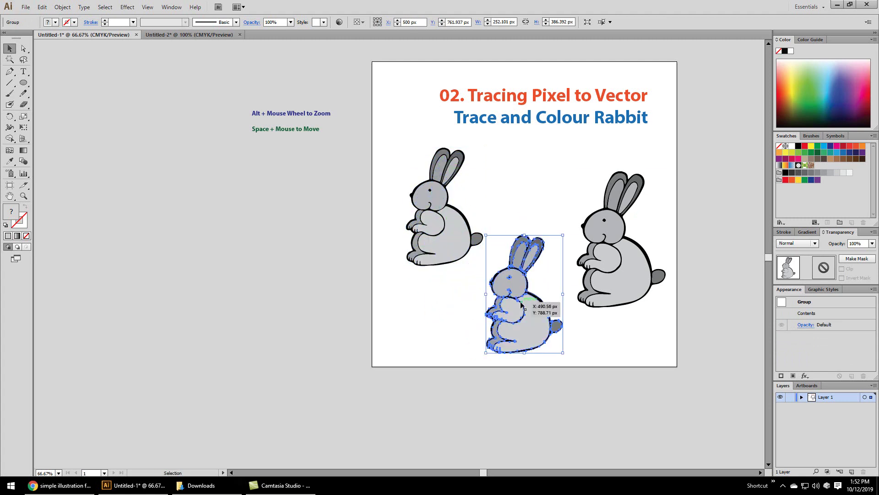
left_click_drag(563, 352, 559, 227)
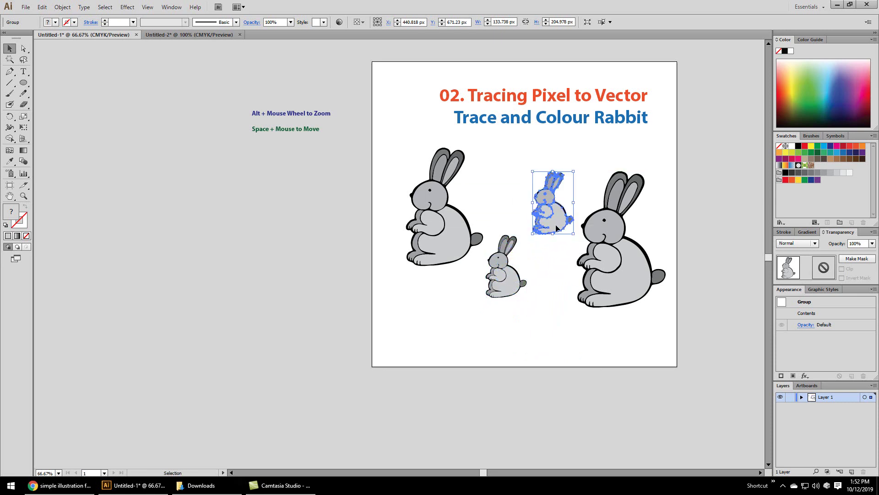
left_click(571, 336)
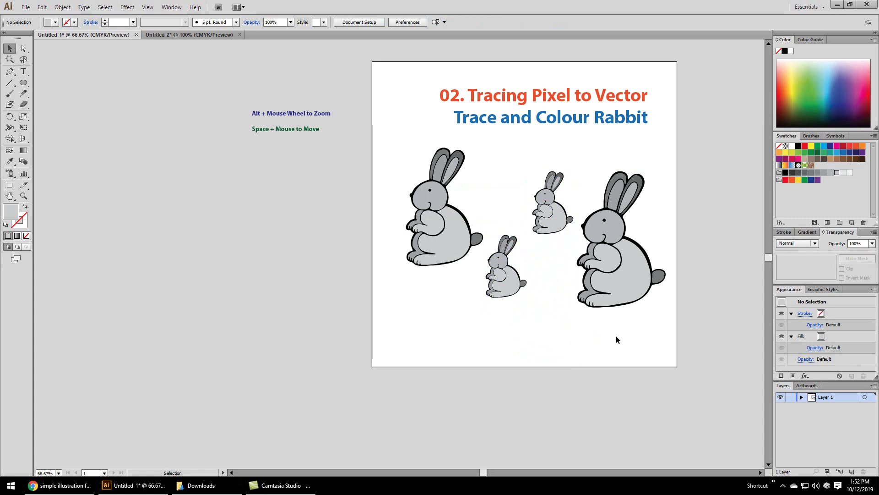